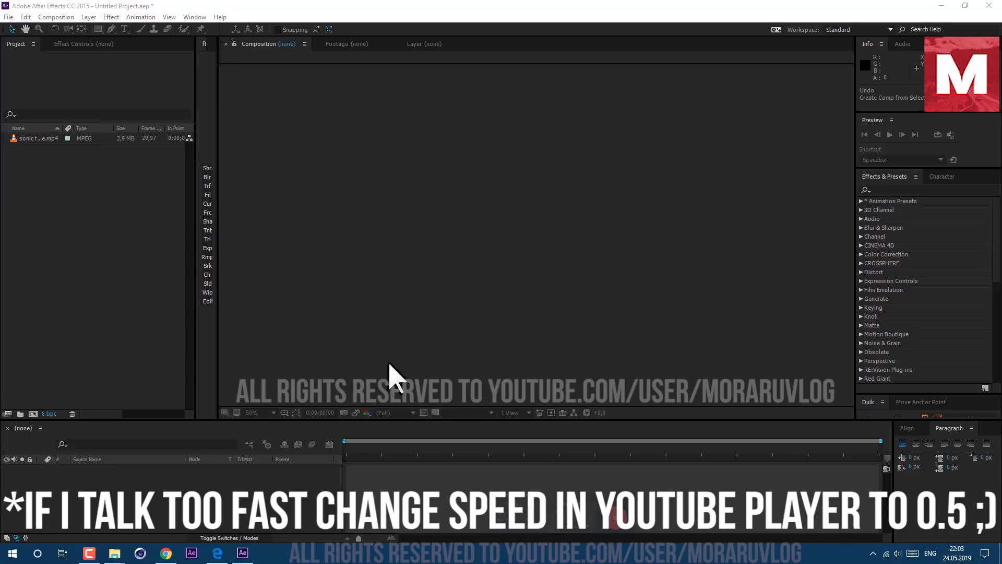
Create a 'sonic footage' composition from the forest running clip and preview it
left_click(51, 137)
left_click_drag(71, 297, 34, 415)
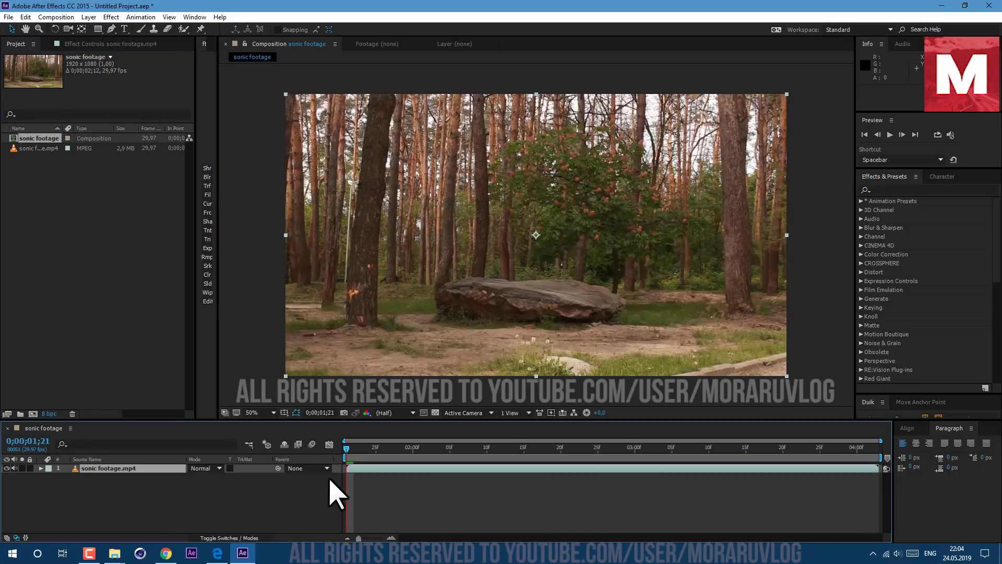
key("space")
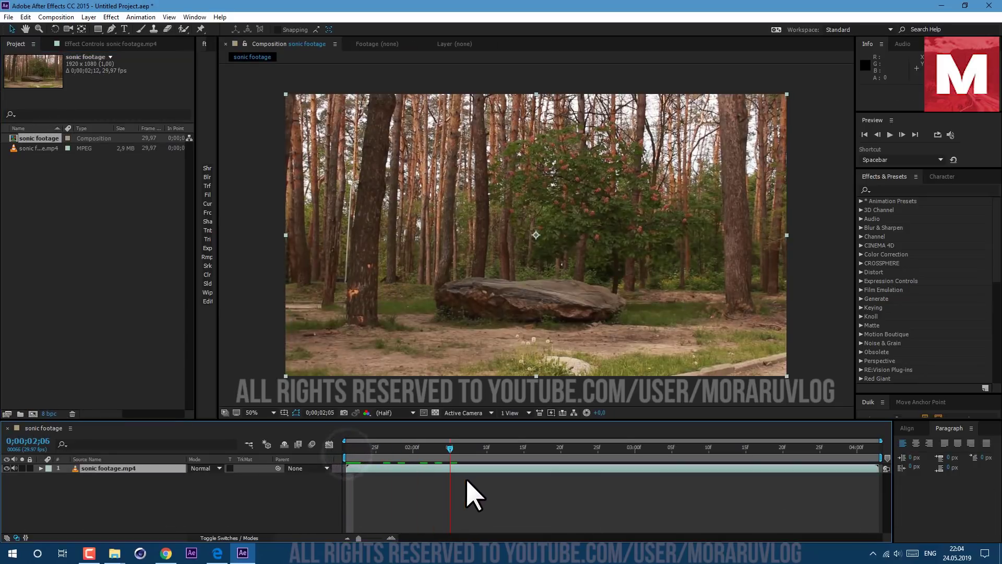
Check the layer's Time Stretch settings, cancel without changes, and replay the clip
right_click(393, 473)
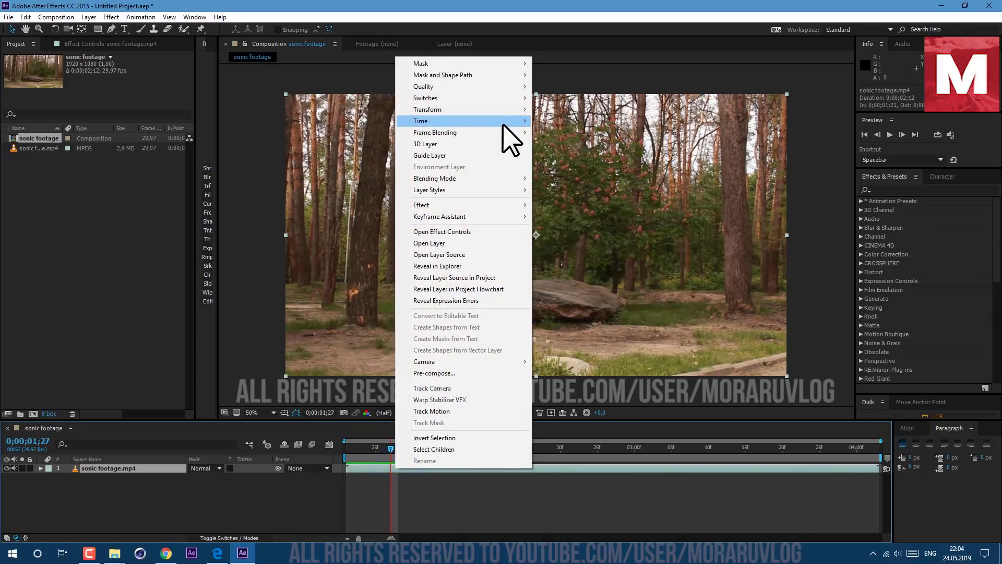
mouse_move(501, 122)
left_click(586, 144)
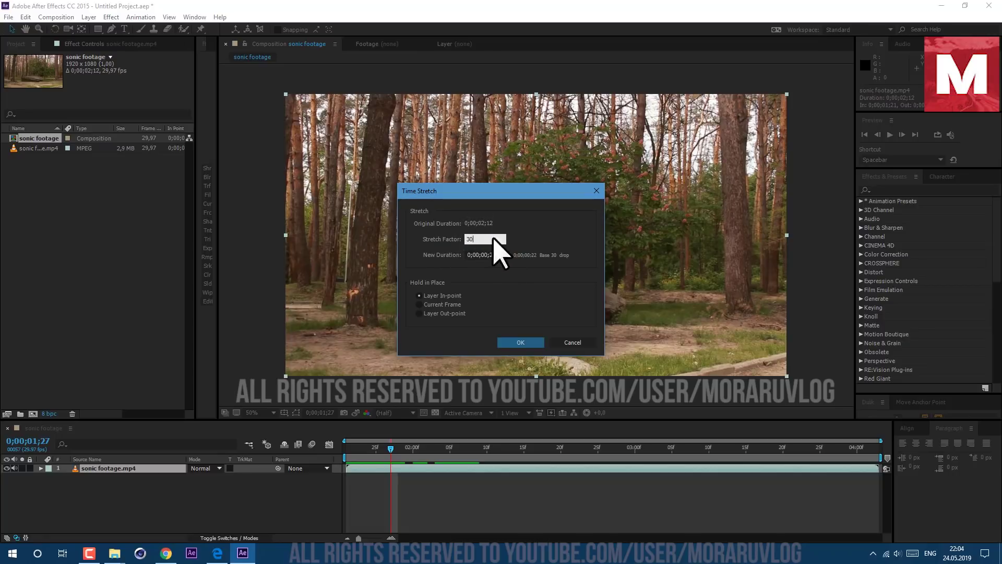
left_click(572, 343)
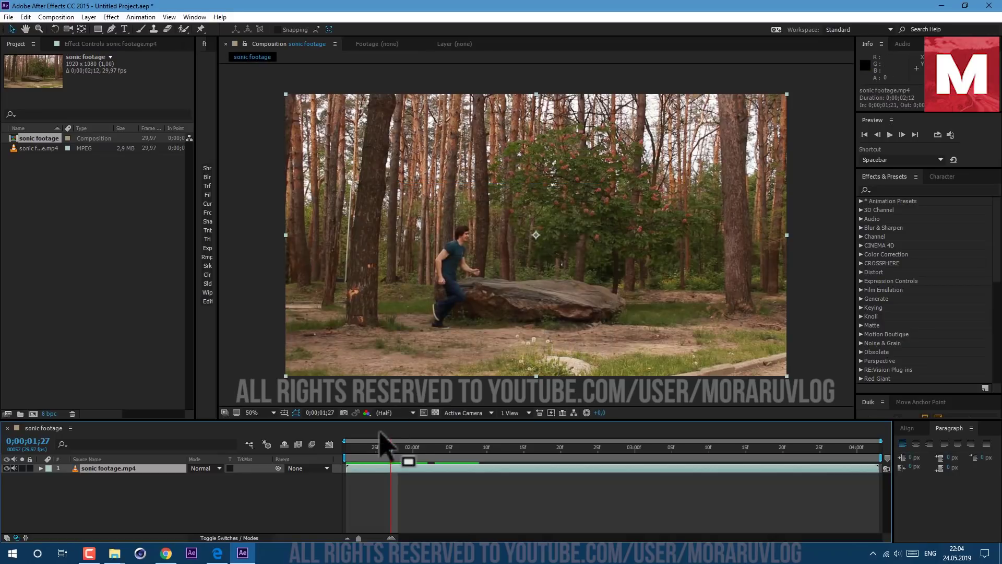
key("space")
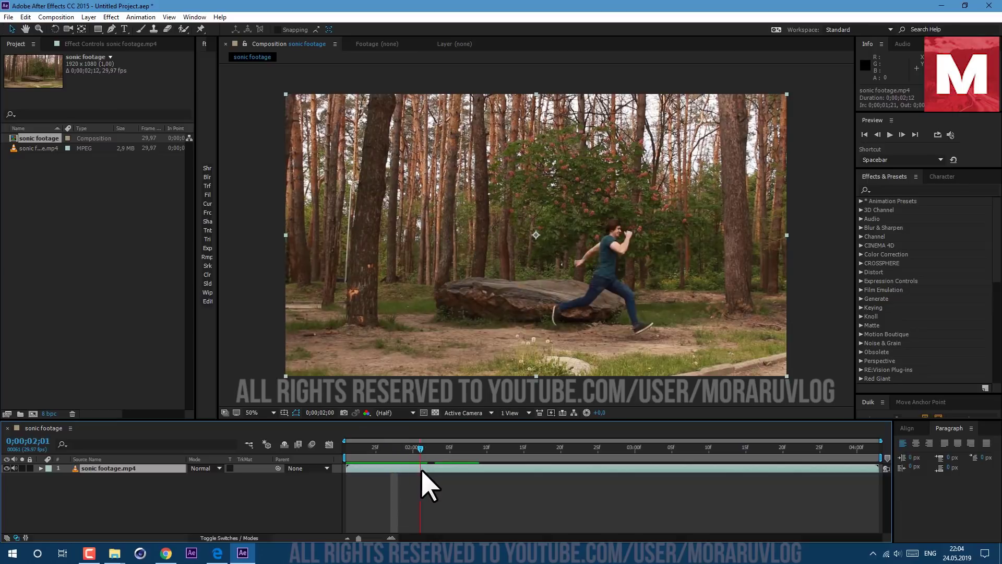
left_click(25, 16)
Duplicate the footage layer and freeze the lower copy on a single frame
left_click(69, 152)
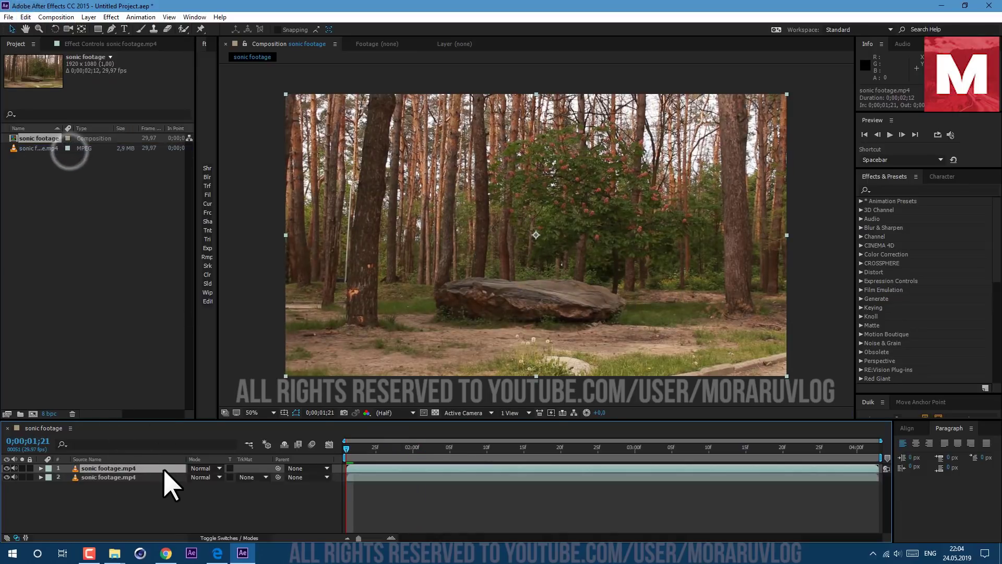
left_click(361, 476)
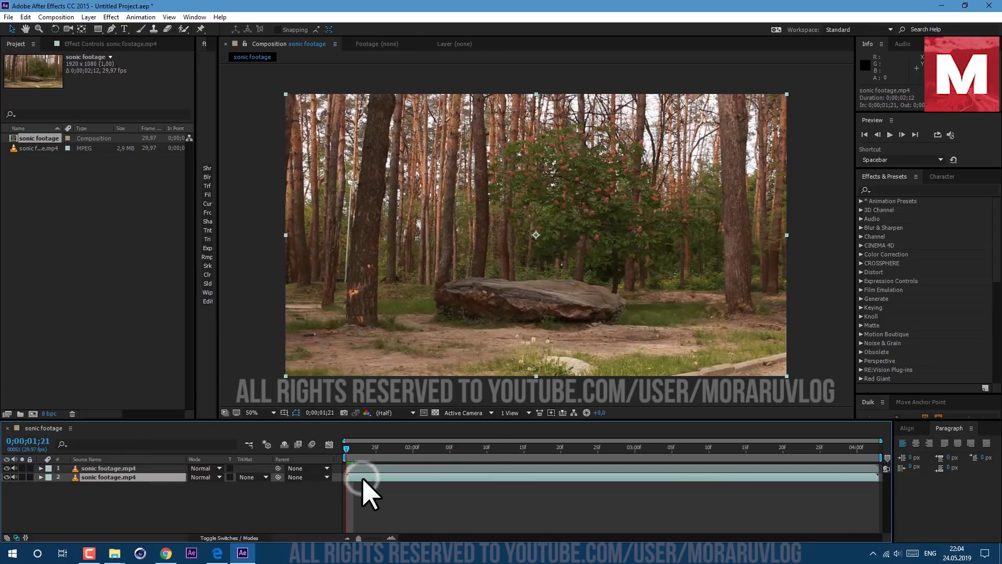
right_click(364, 479)
left_click(447, 131)
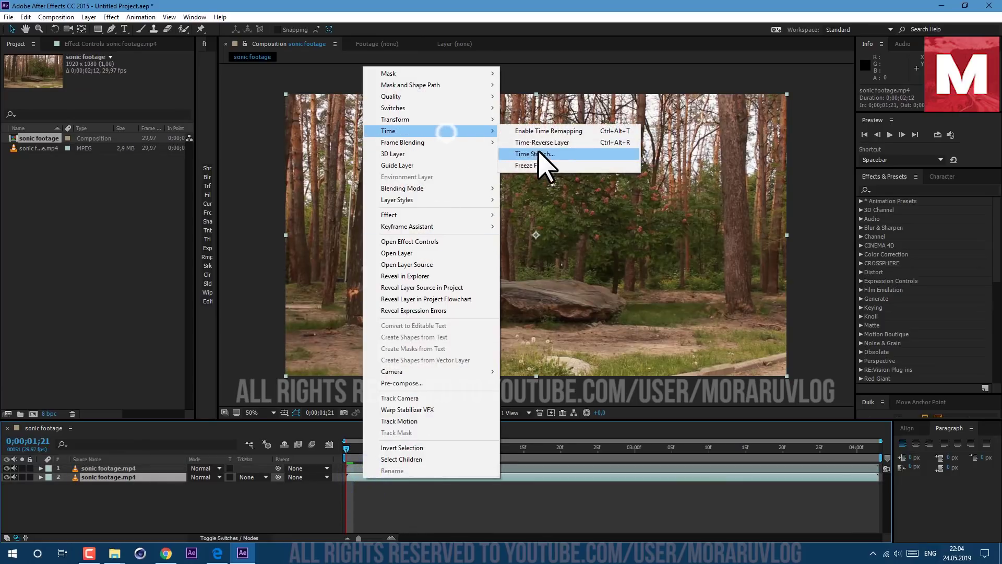
left_click(537, 166)
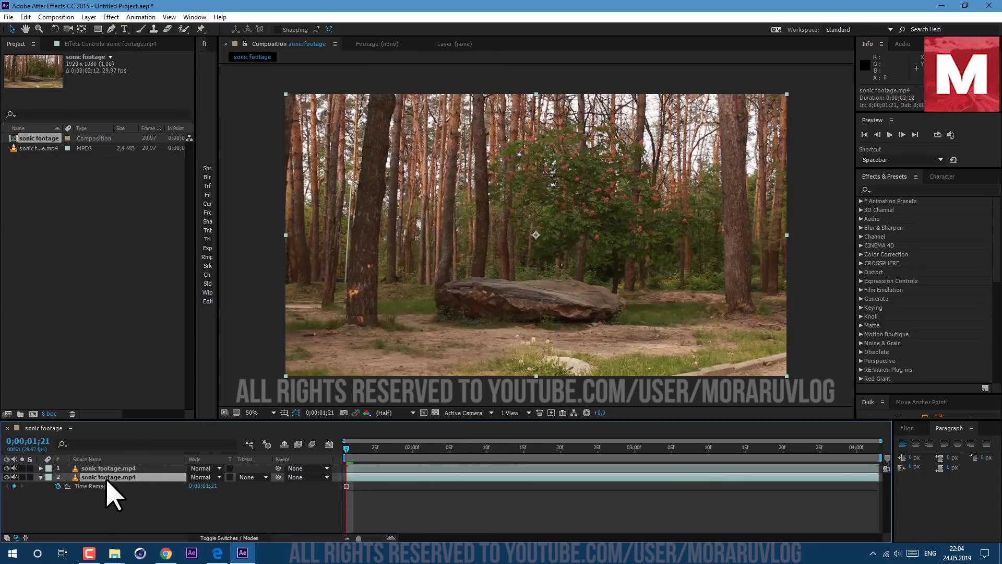
Rename the lower layer bg and the top layer me
key("Return")
key("Return")
left_click(40, 477)
left_click(121, 467)
key("Return")
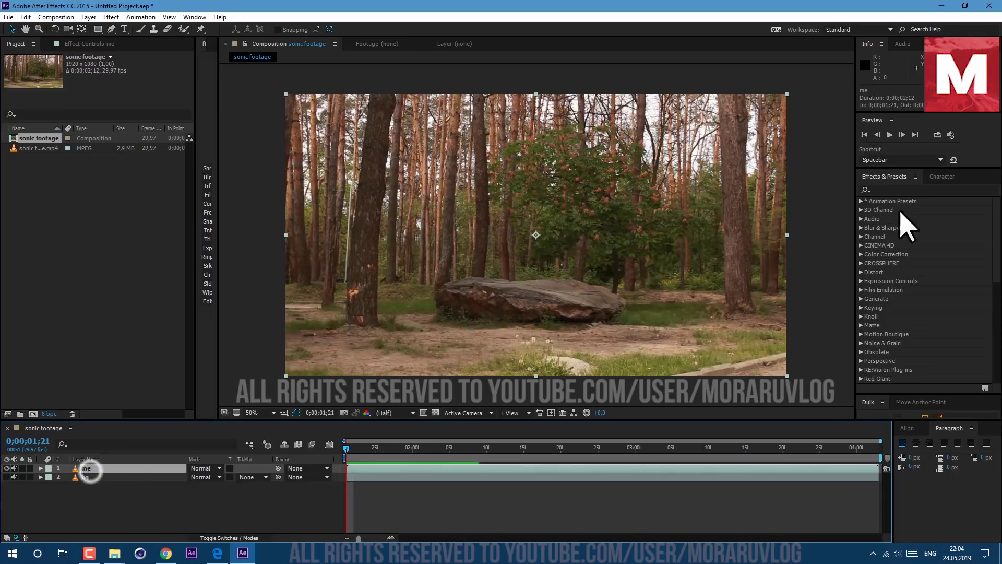
Apply Difference Matte to the me layer, using 2. bg as the difference layer
left_click(890, 190)
type("diff")
left_click_drag(907, 219, 126, 468)
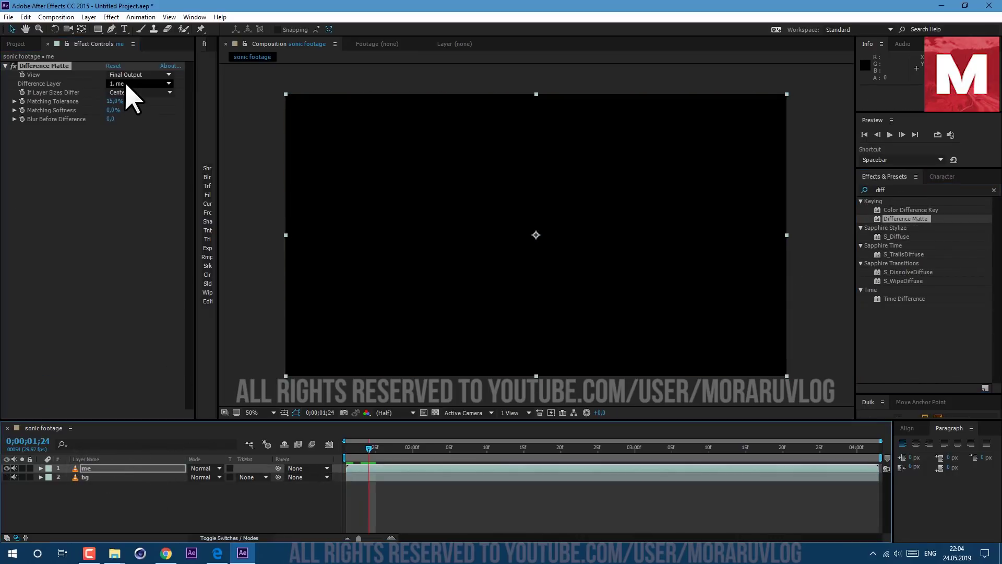
left_click(125, 84)
left_click(131, 123)
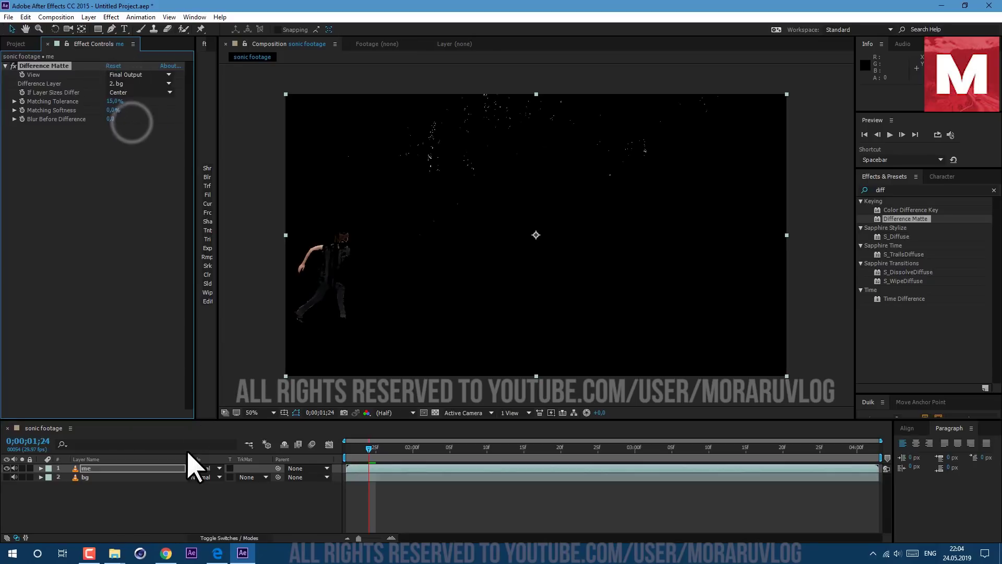
Reselect the me layer and lower the matte's Matching Tolerance to 8%
left_click(107, 501)
left_click(90, 476)
left_click(86, 468)
left_click(90, 477)
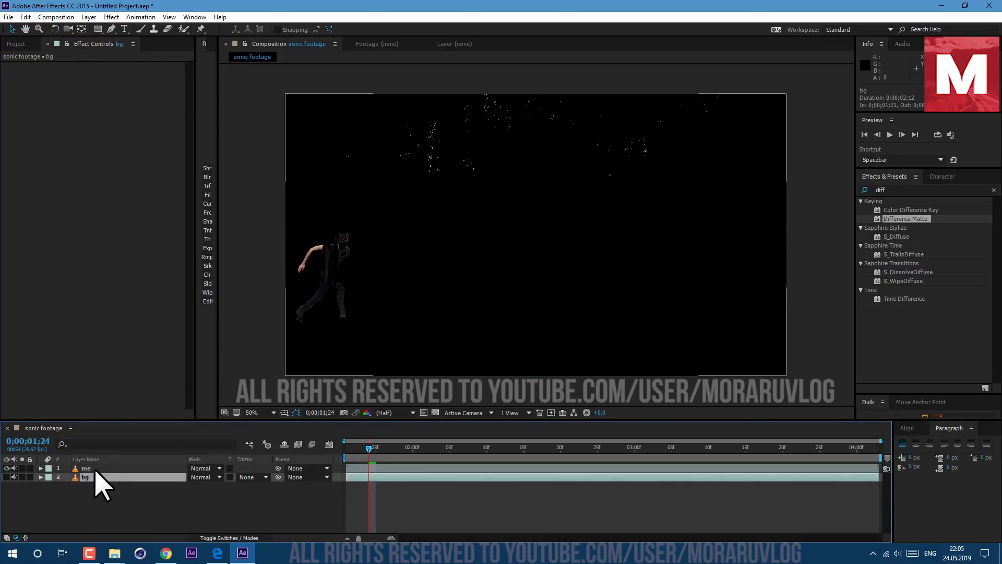
left_click(95, 468)
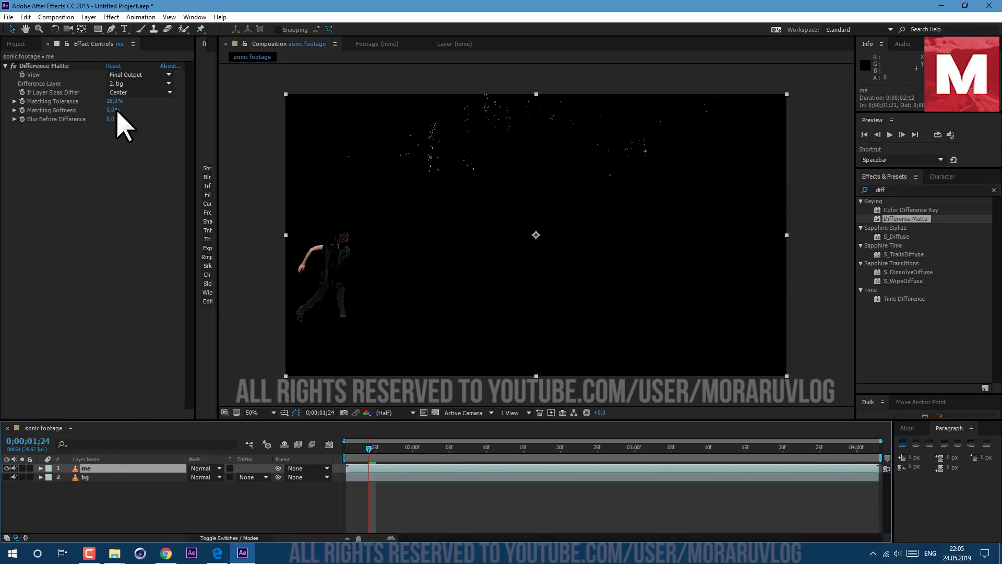
left_click_drag(114, 101, 107, 102)
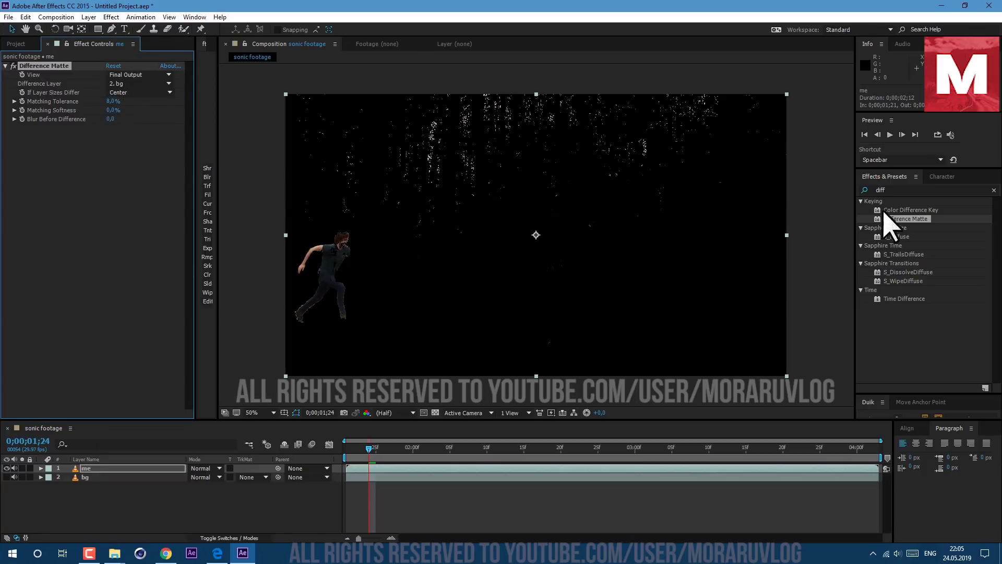
left_click(881, 190)
Add Matte Choker to the me layer with Choke 1 at 75, and set Matching Tolerance to 6%
type("matte cho")
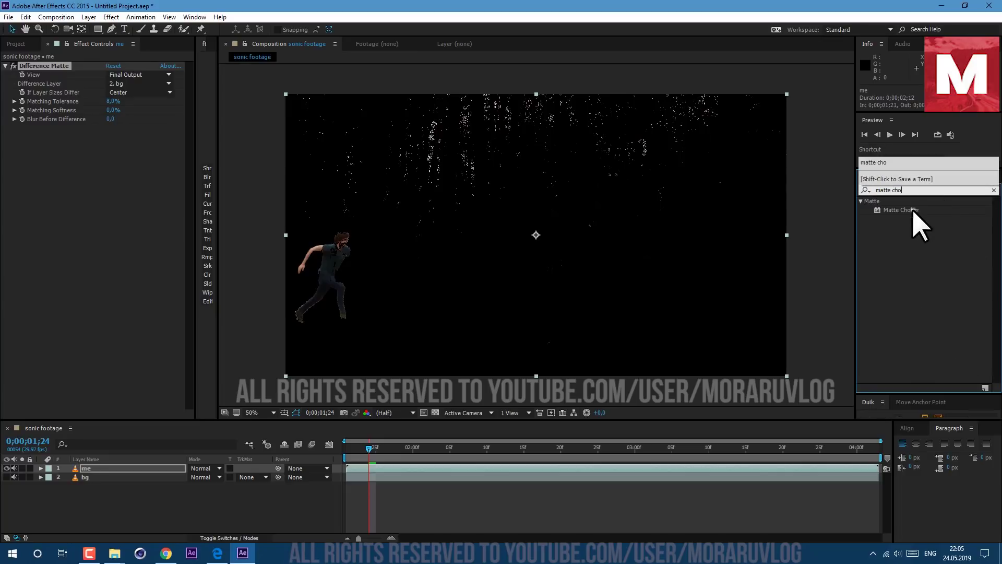
left_click_drag(912, 210, 110, 204)
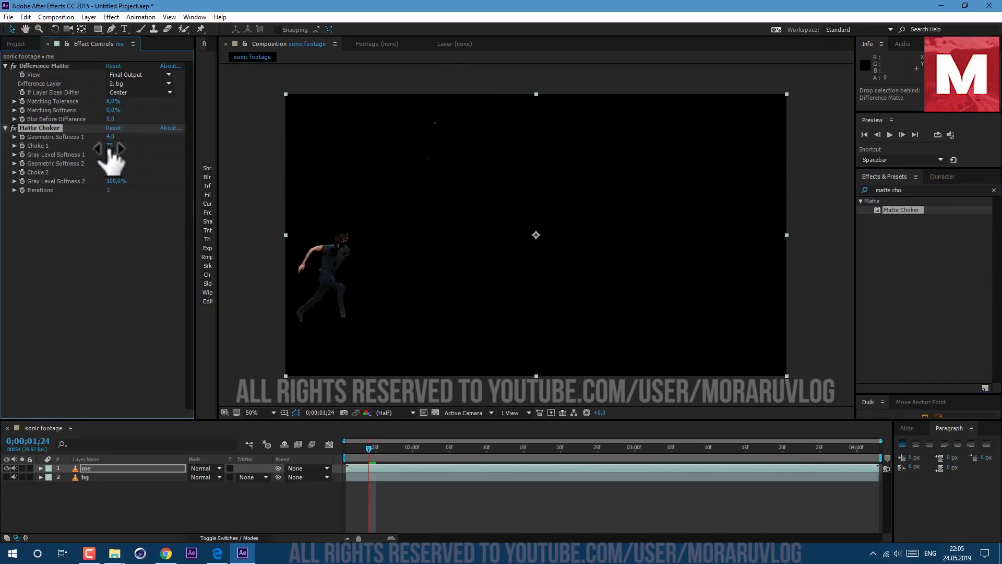
left_click(110, 101)
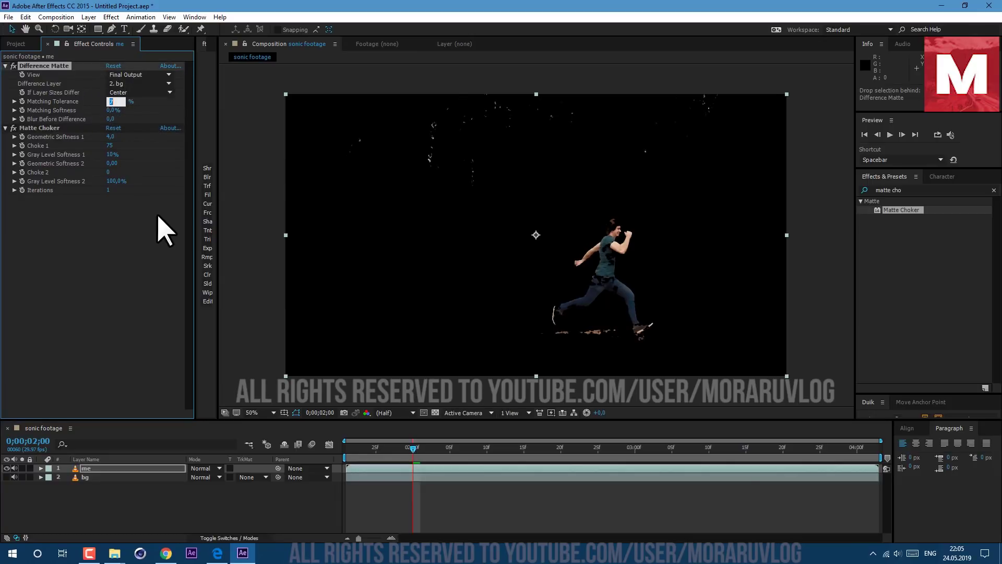
type("6")
left_click(93, 482)
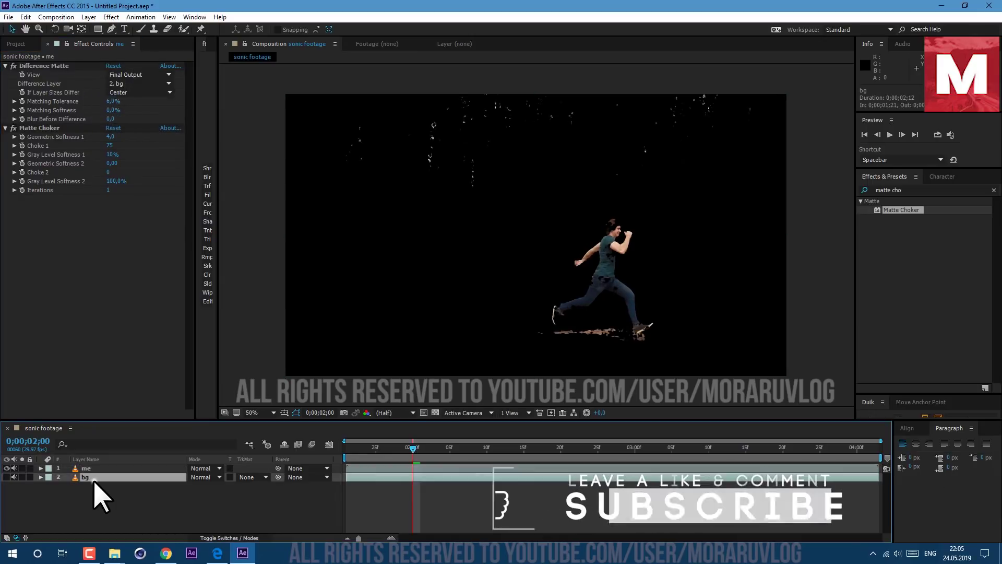
Duplicate the bg layer and move it up directly under me
left_click(25, 17)
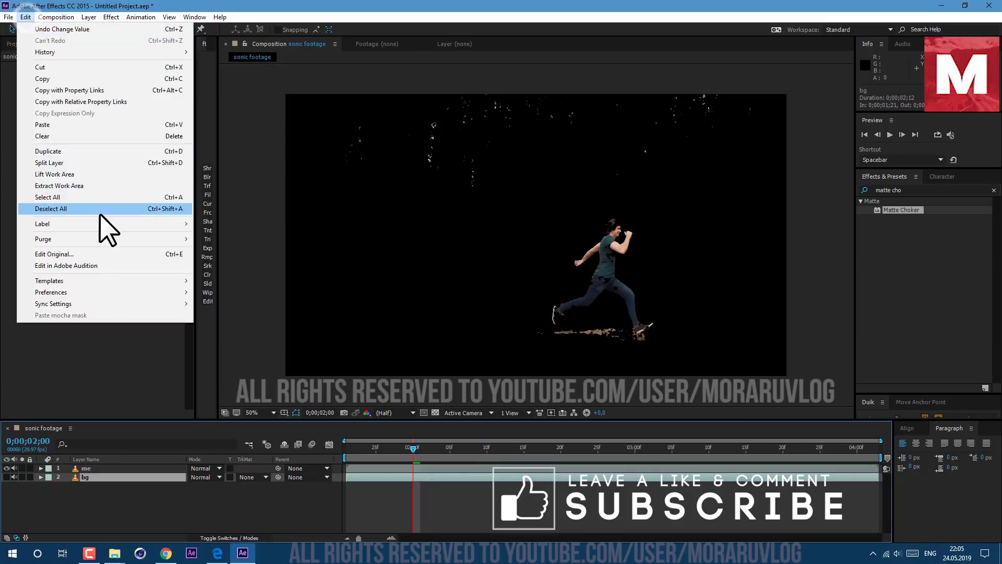
left_click(102, 152)
left_click_drag(94, 488, 100, 476)
Pre-compose me and bg into a comp named me, and make bg 2 visible
left_click(96, 467, "ctrl")
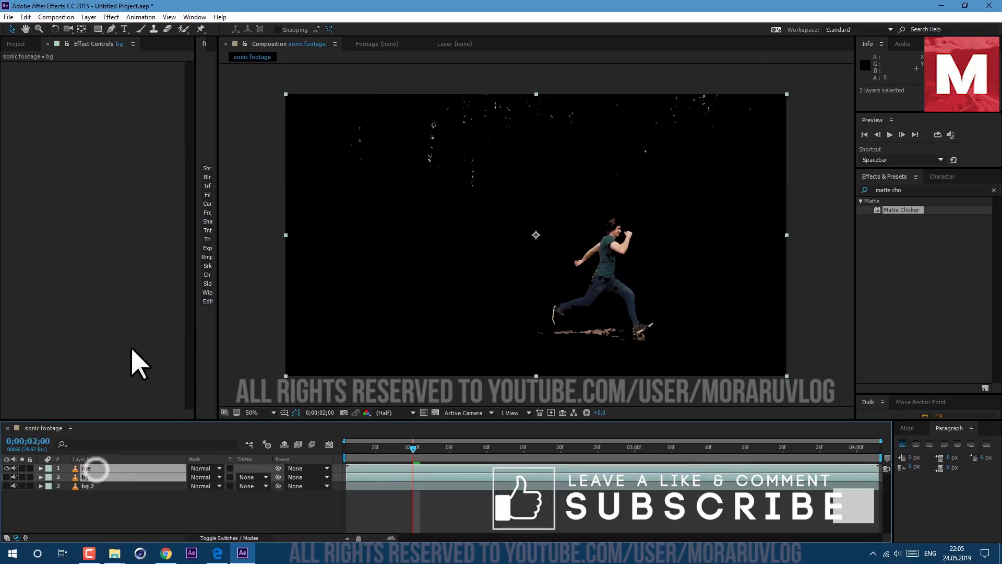
left_click(88, 17)
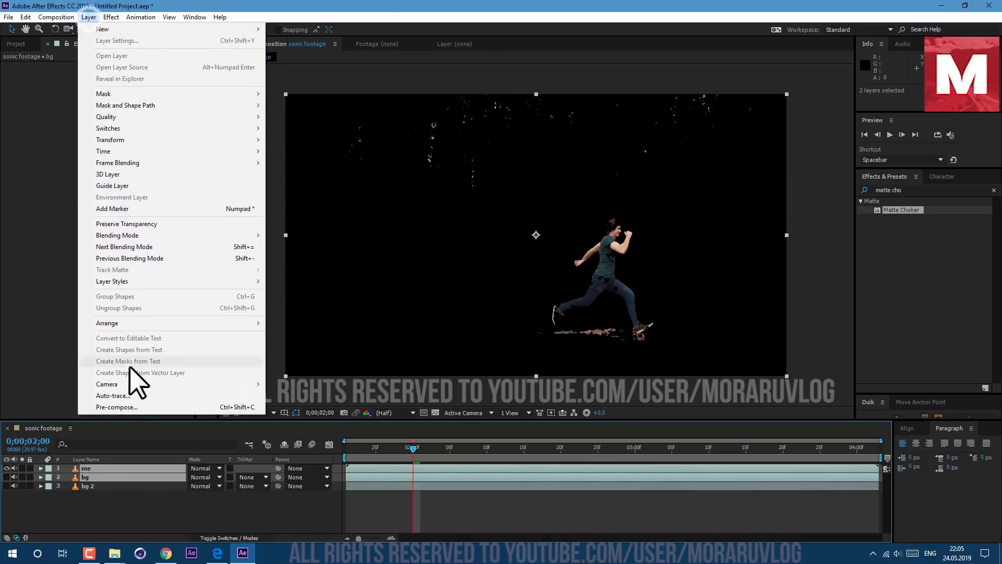
left_click(131, 406)
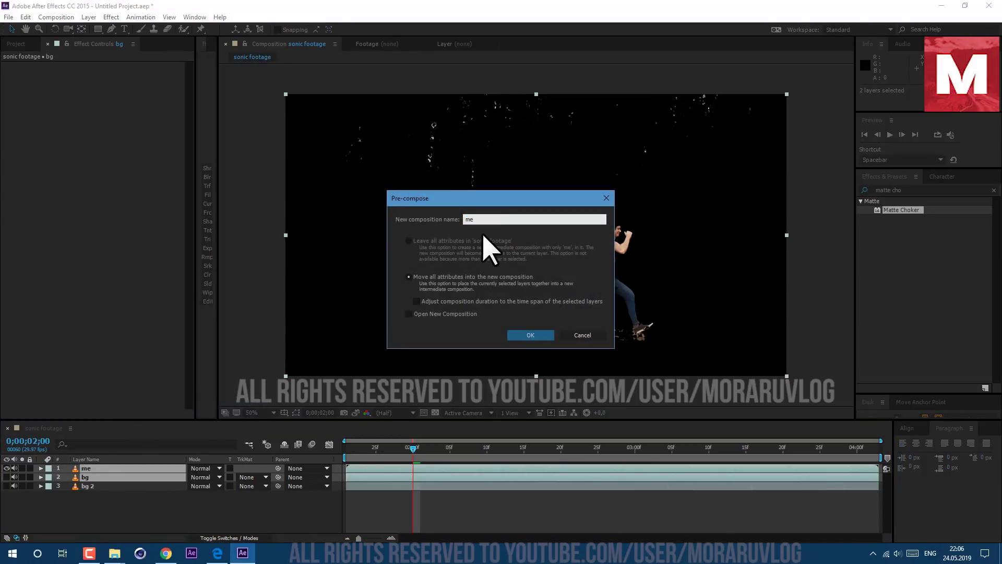
left_click(543, 334)
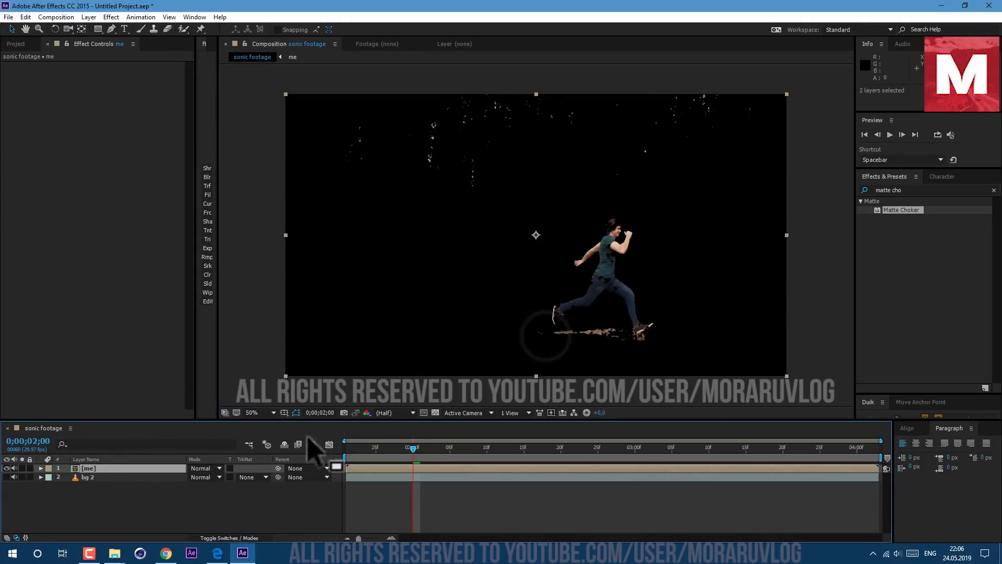
left_click(7, 477)
Apply Directional Blur to the me comp with Direction -90° and Blur Length 76
left_click_drag(373, 448, 443, 510)
type("direct")
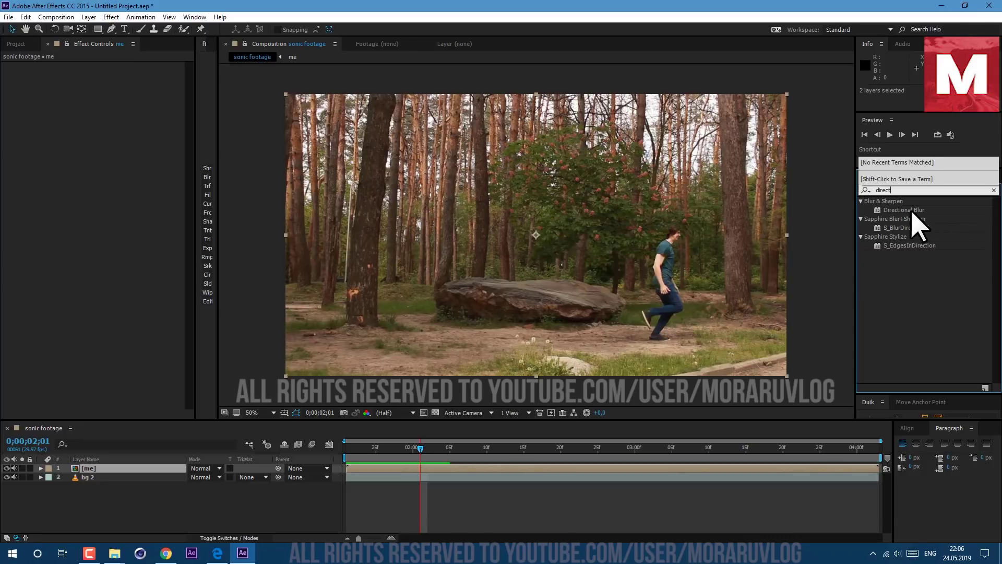
left_click_drag(912, 211, 143, 469)
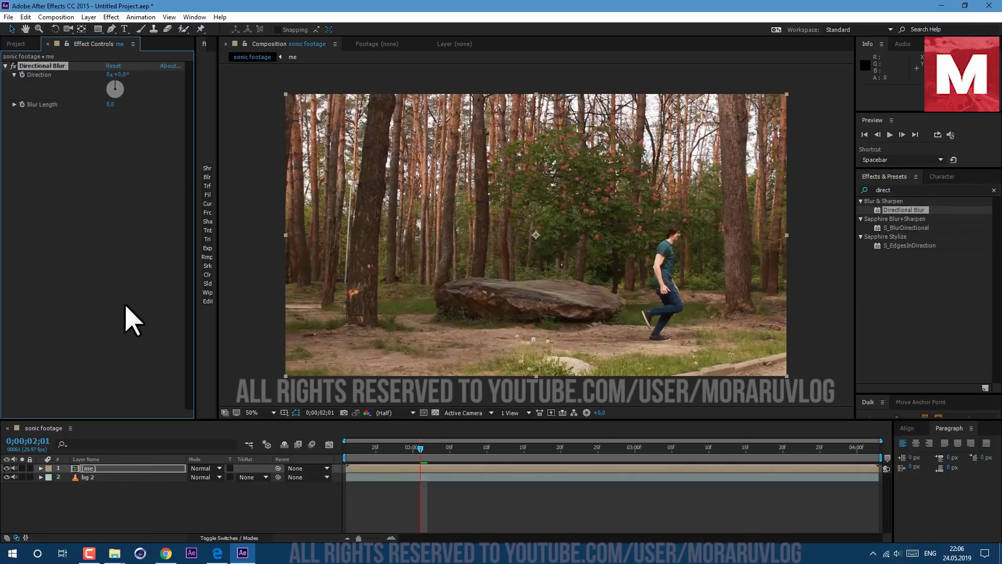
left_click_drag(90, 75, 110, 102)
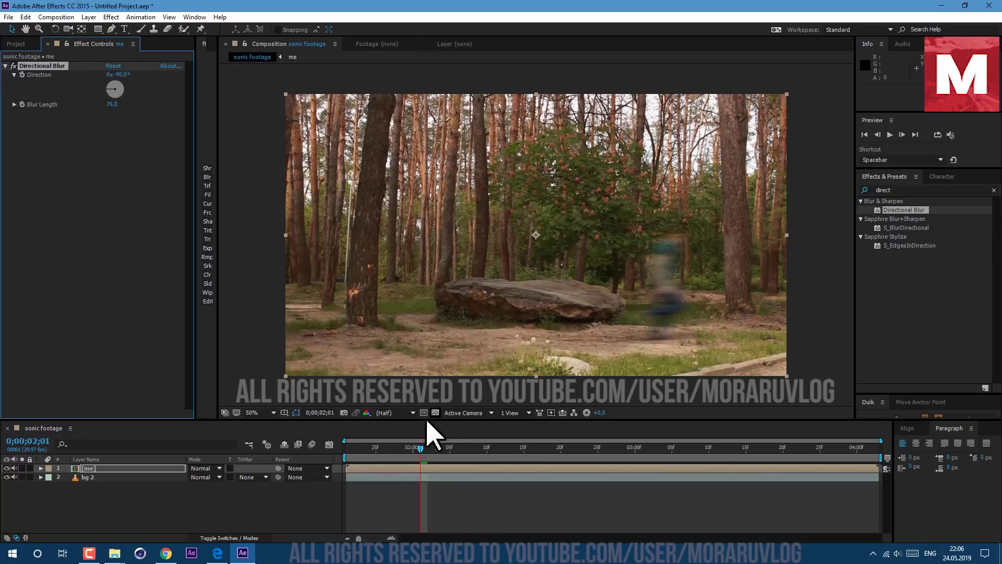
Add Curves to the me comp and bend the RGB curve to brighten the runner
left_click(882, 189)
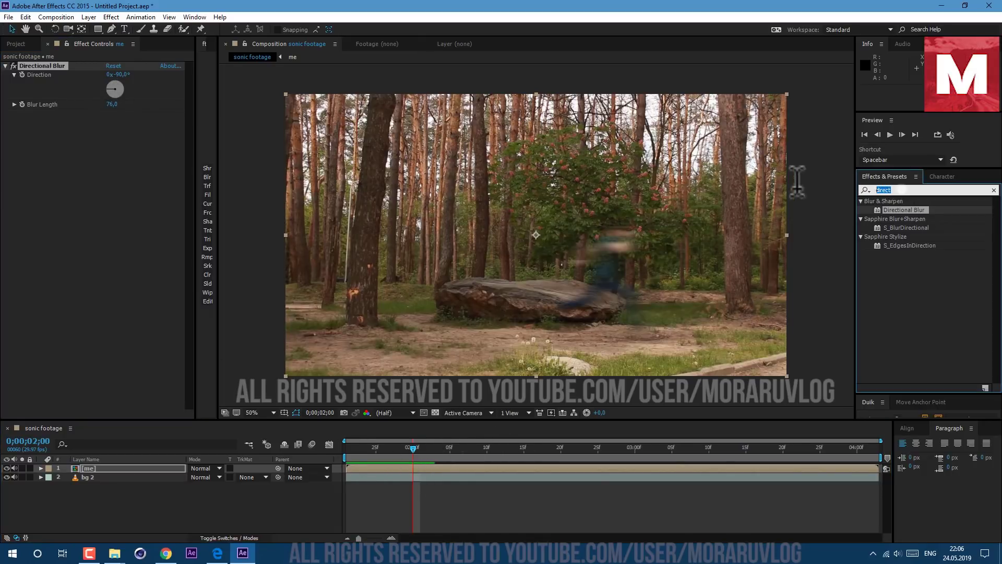
type("curv")
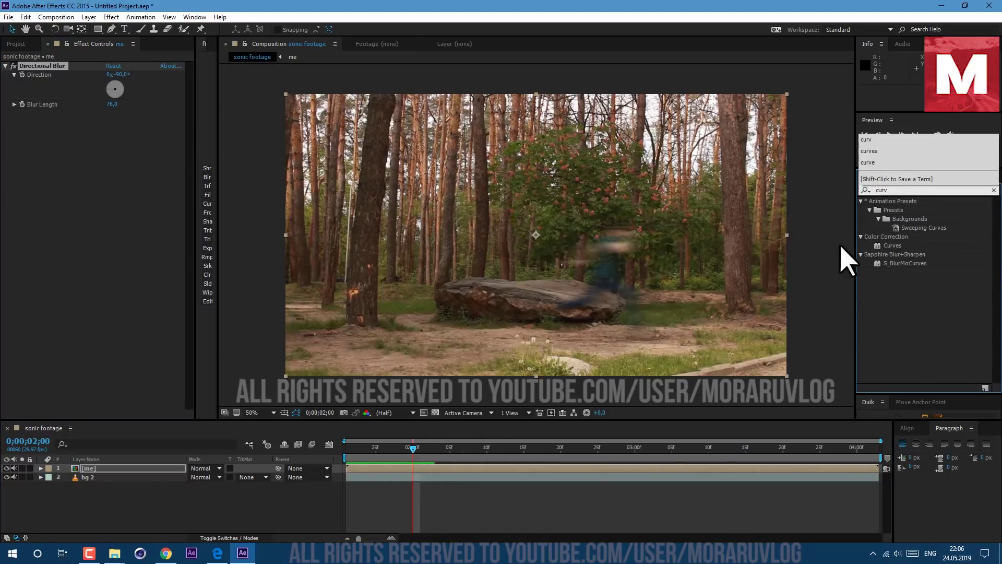
left_click_drag(896, 248, 81, 162)
left_click_drag(42, 240, 55, 253)
Duplicate the runner layer and set the copy's blend mode to Screen
left_click(104, 468)
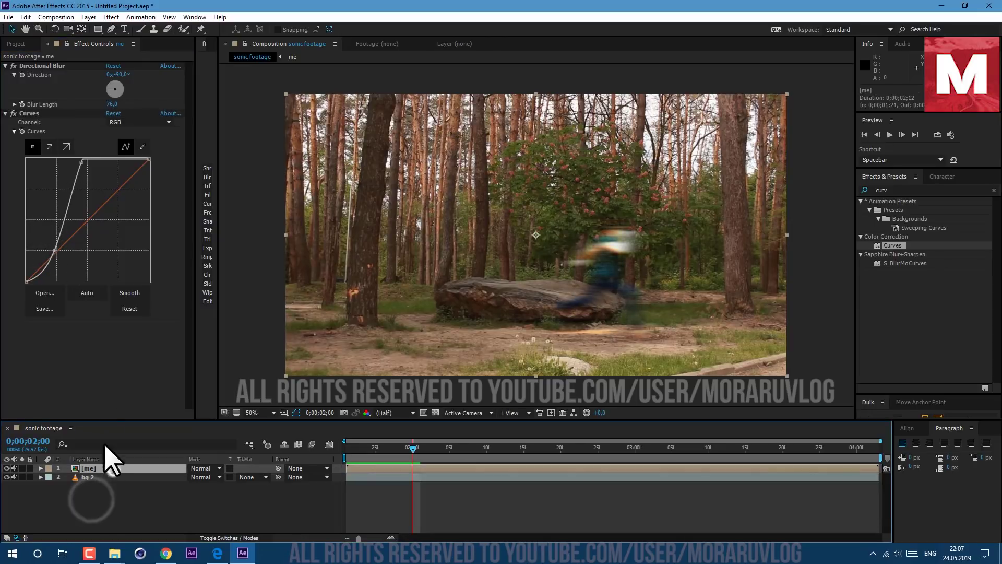
left_click(26, 16)
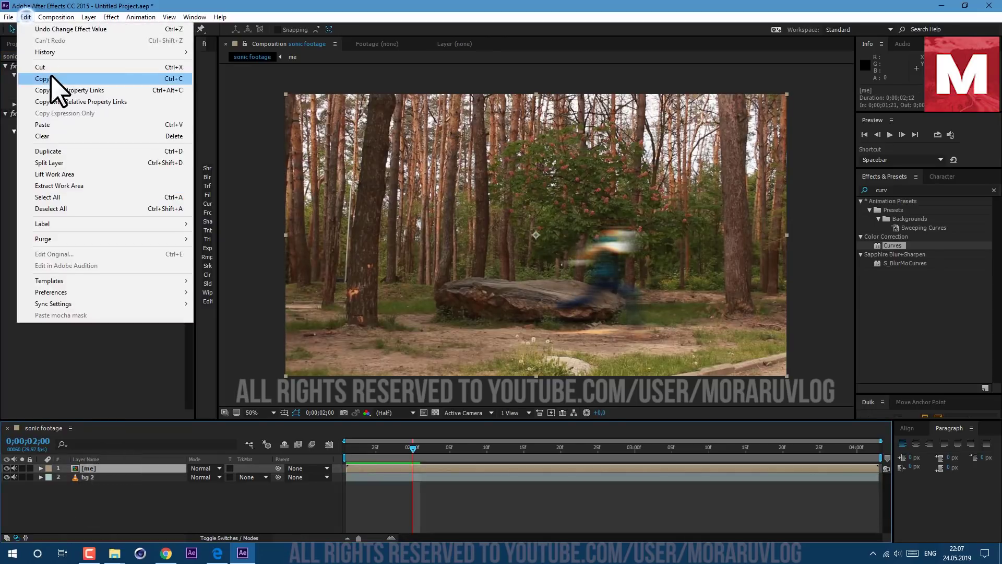
left_click(57, 152)
left_click(219, 468)
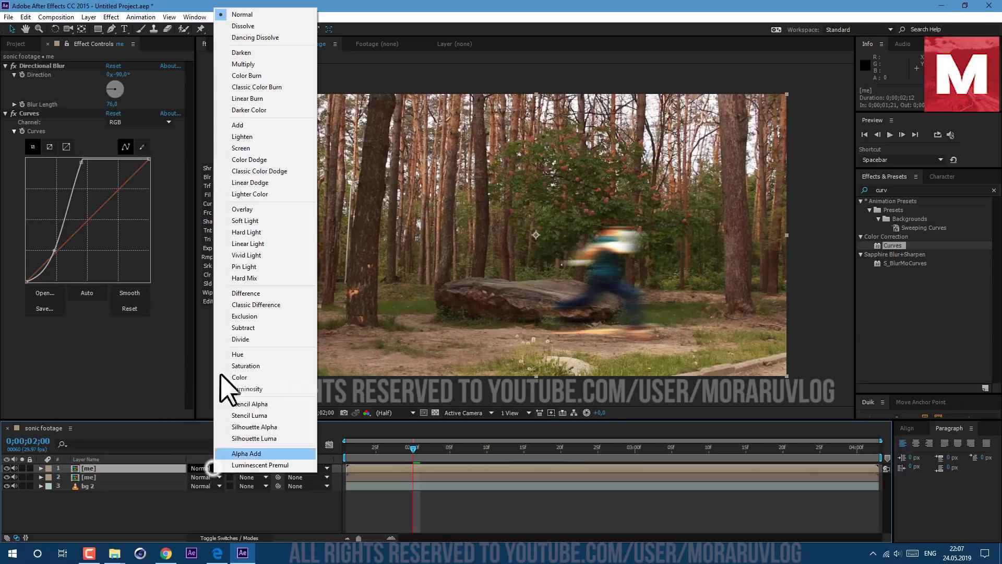
left_click(249, 149)
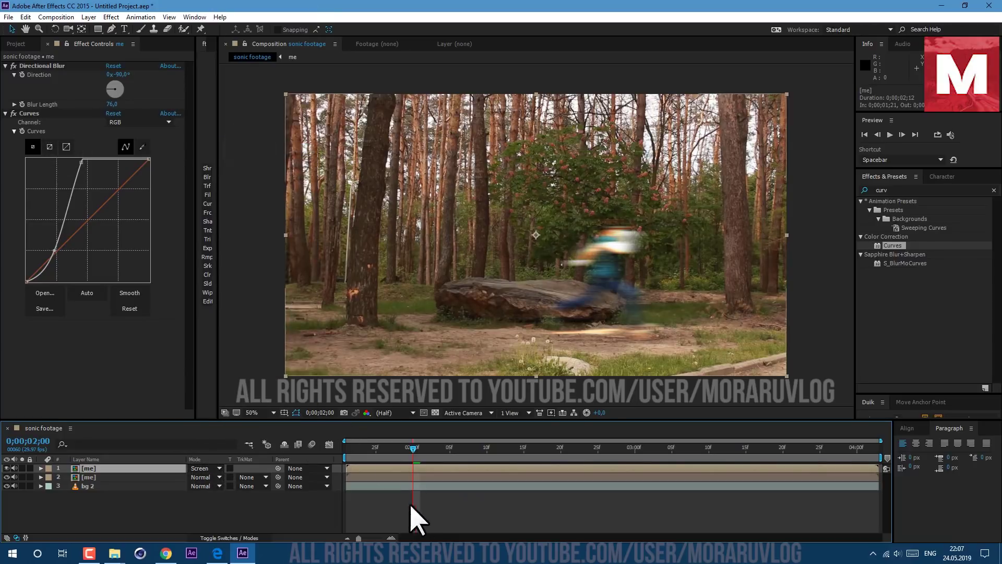
Duplicate the Screen copy again and move the time to 0;00;01;29
left_click(399, 449)
left_click(111, 468)
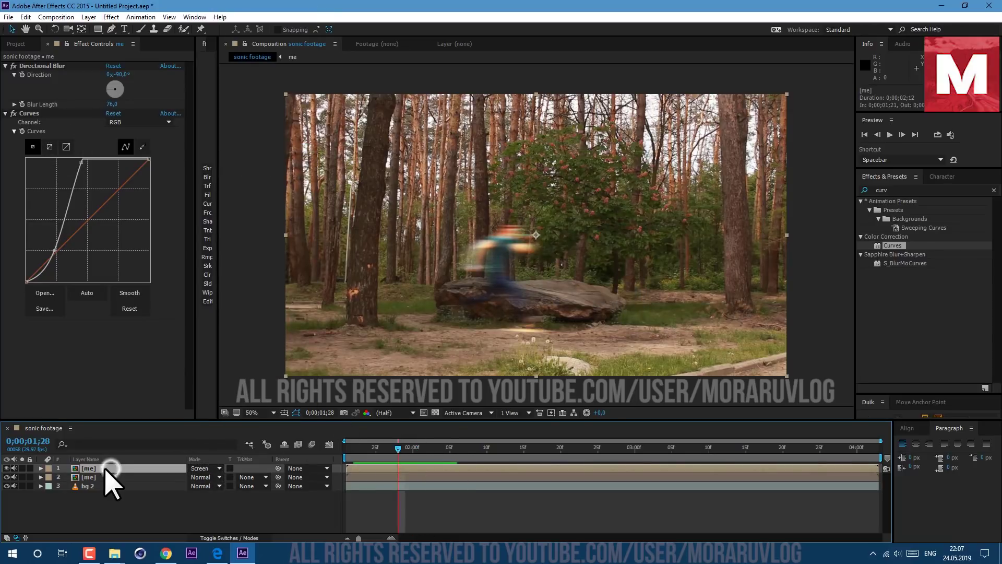
left_click(25, 17)
left_click(90, 152)
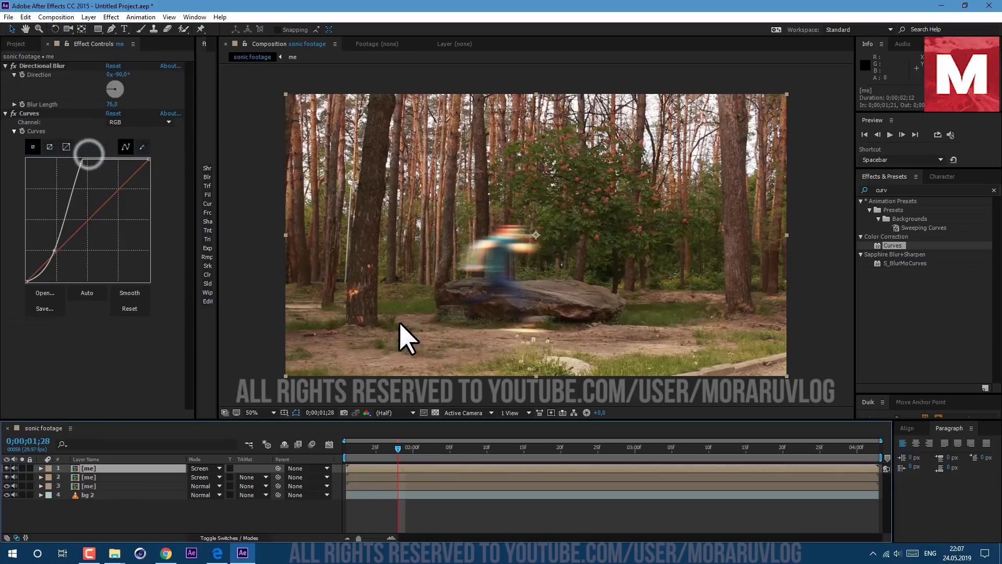
mouse_move(395, 449)
left_mouse_down()
mouse_move(418, 454)
mouse_move(405, 453)
left_mouse_up()
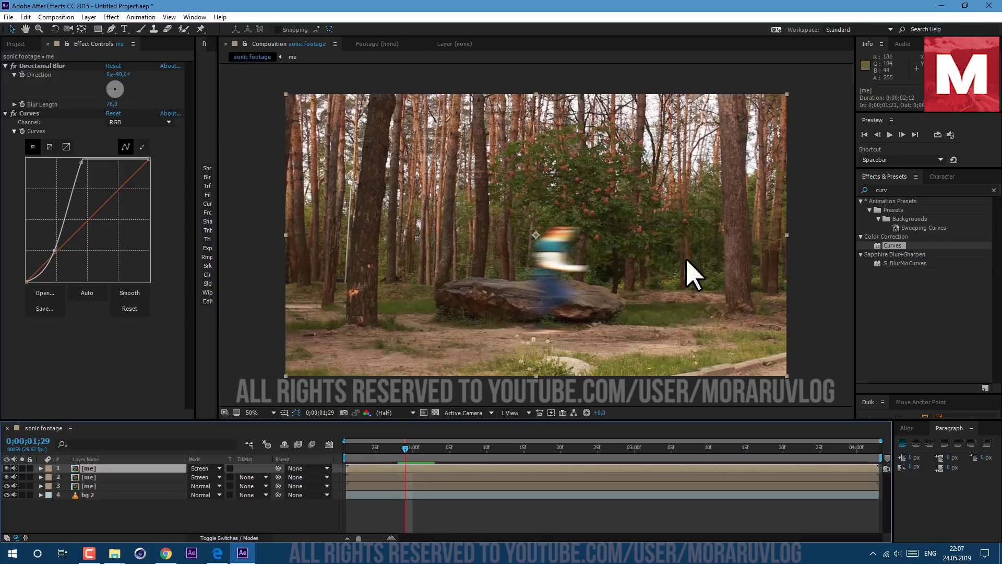
Freeze the top me copy at 0;00;01;29 and draw a rectangular mask down to the runner
right_click(124, 469)
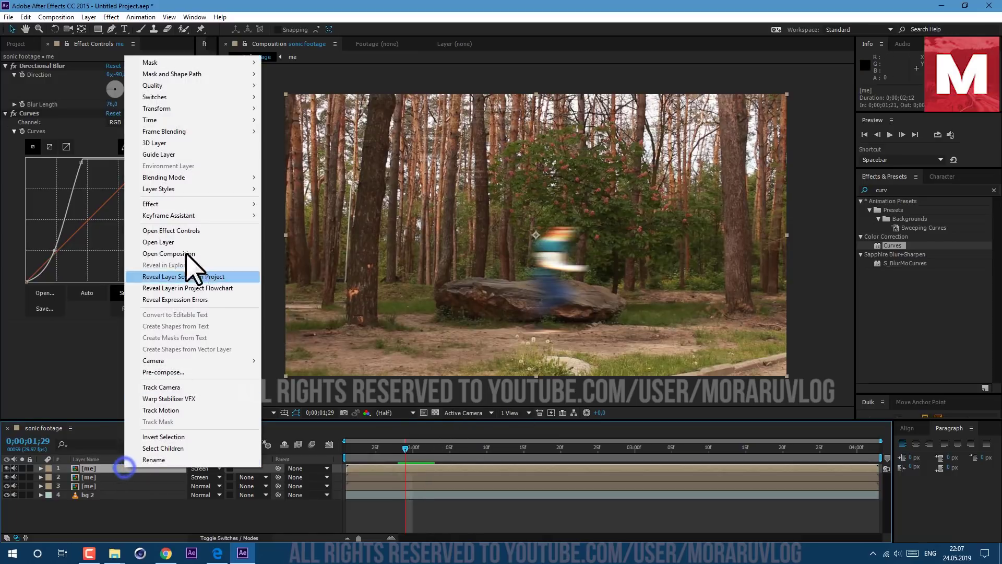
mouse_move(238, 121)
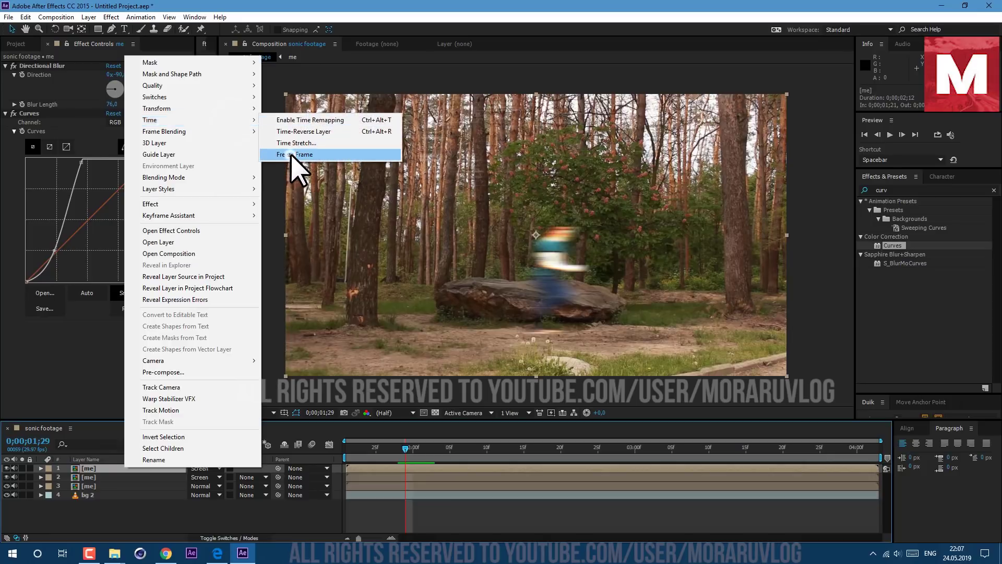
left_click(293, 155)
left_click(98, 29)
left_click_drag(237, 83, 550, 412)
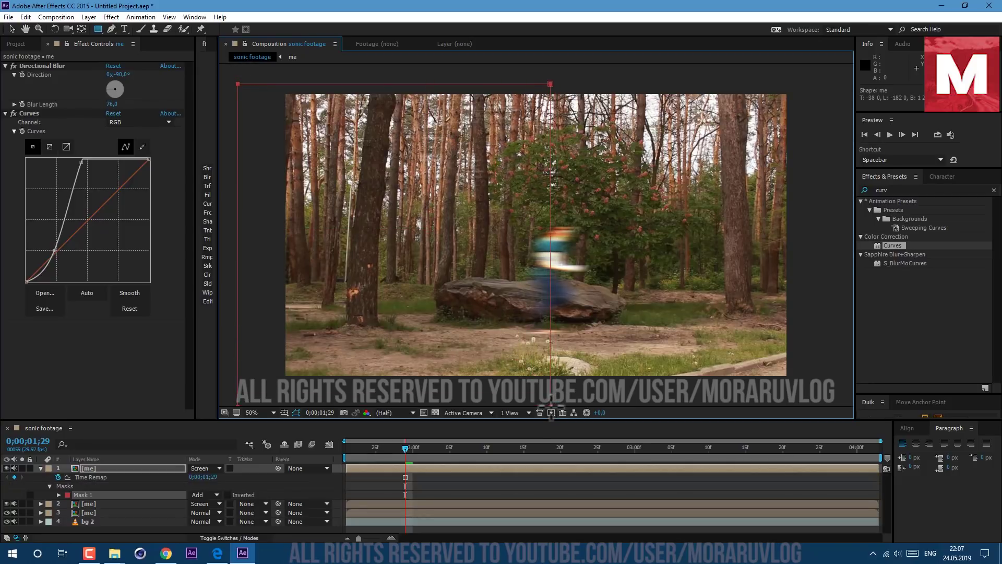
Move the top copy's anchor point down onto the runner with the Pan Behind tool
left_click(82, 30)
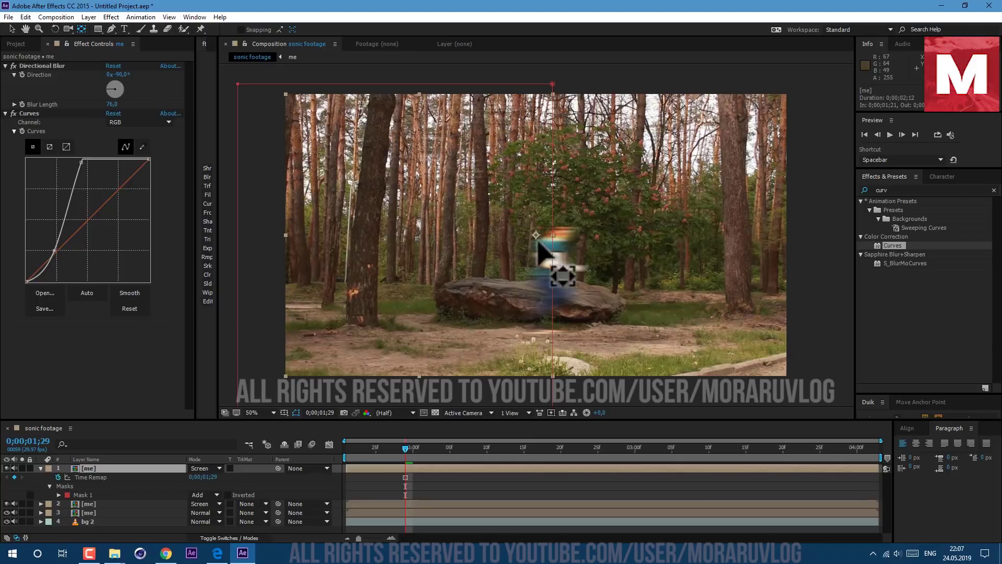
left_click_drag(534, 235, 553, 260)
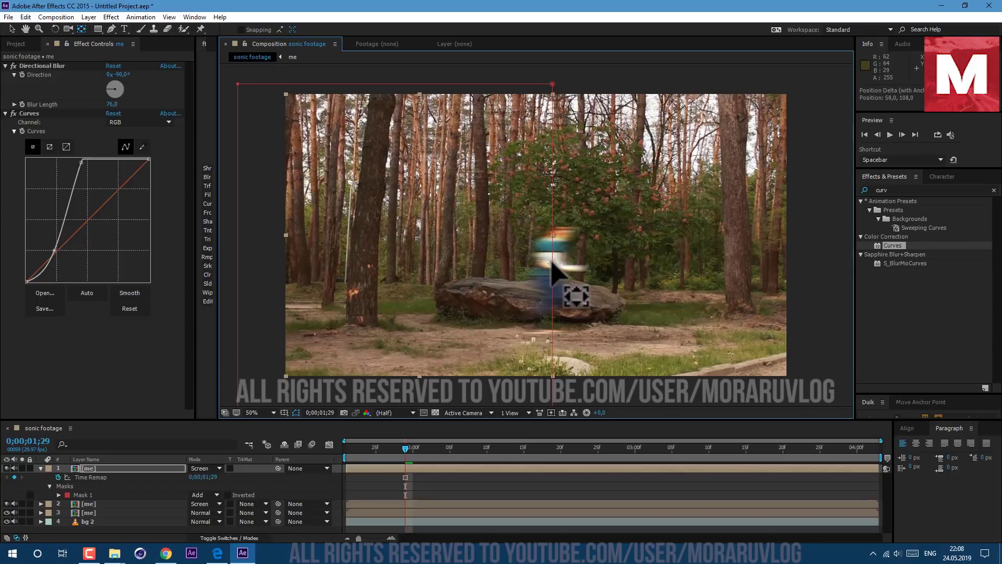
scroll(551, 262, "up", 4)
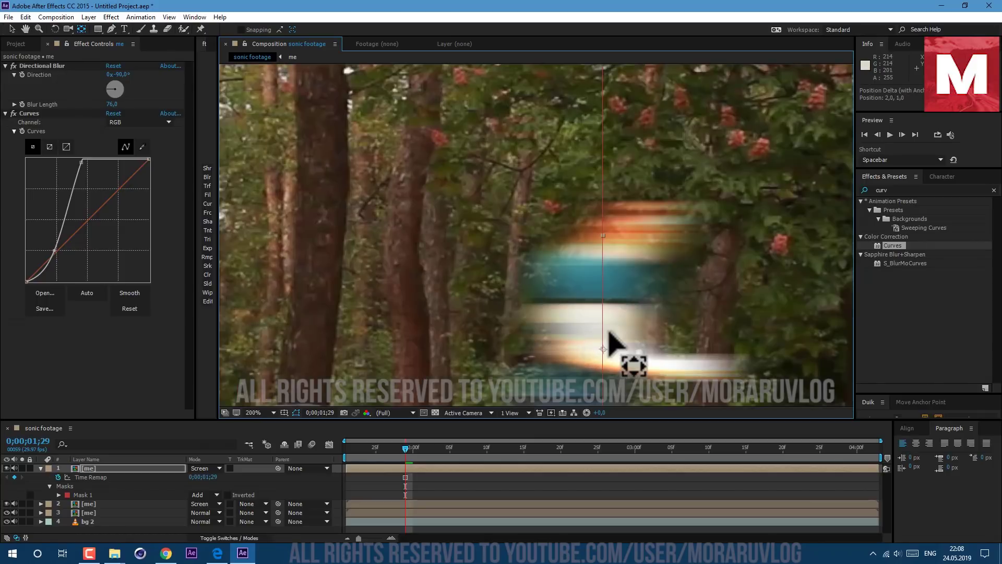
scroll(605, 350, "down", 4)
key("s")
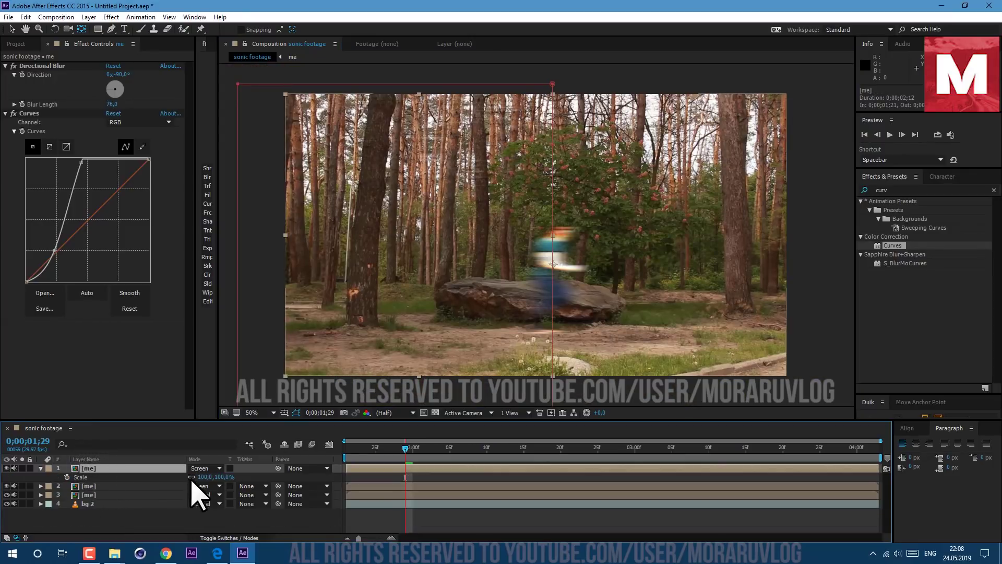
Stretch the frozen copy wide, set it to Add mode, and lower the mask's top edge
left_click_drag(203, 478, 475, 500)
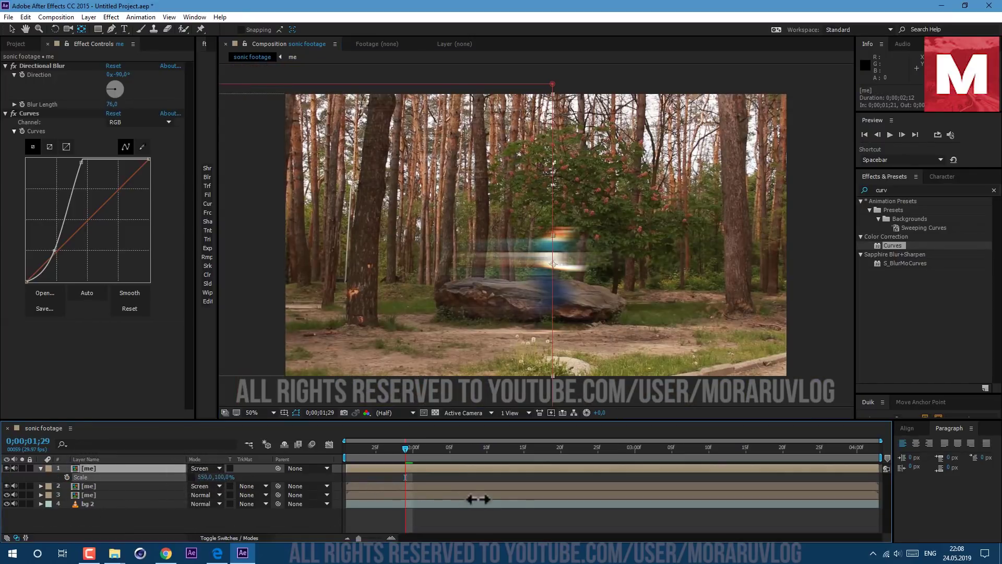
left_click_drag(603, 509, 167, 481)
left_click(201, 468)
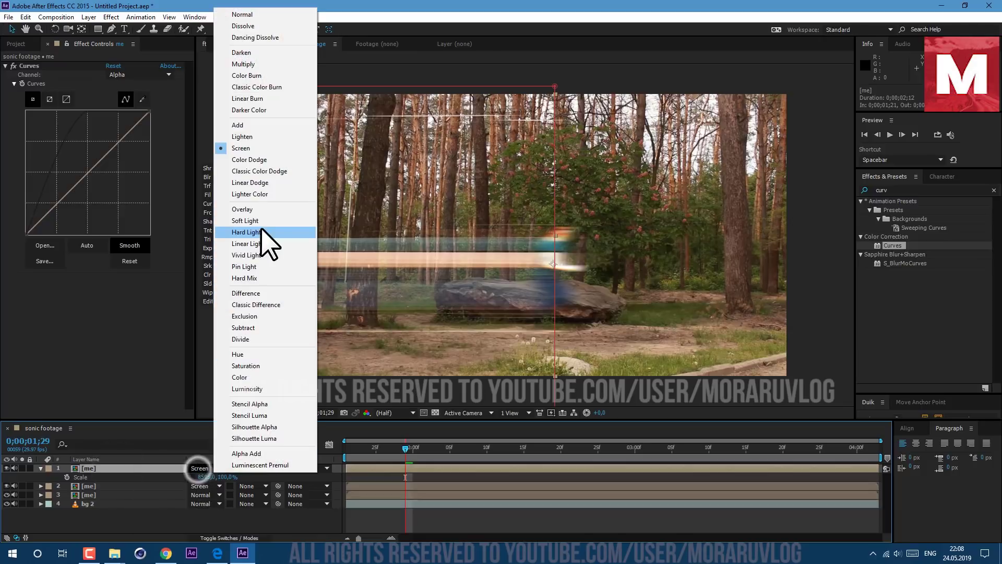
left_click(245, 125)
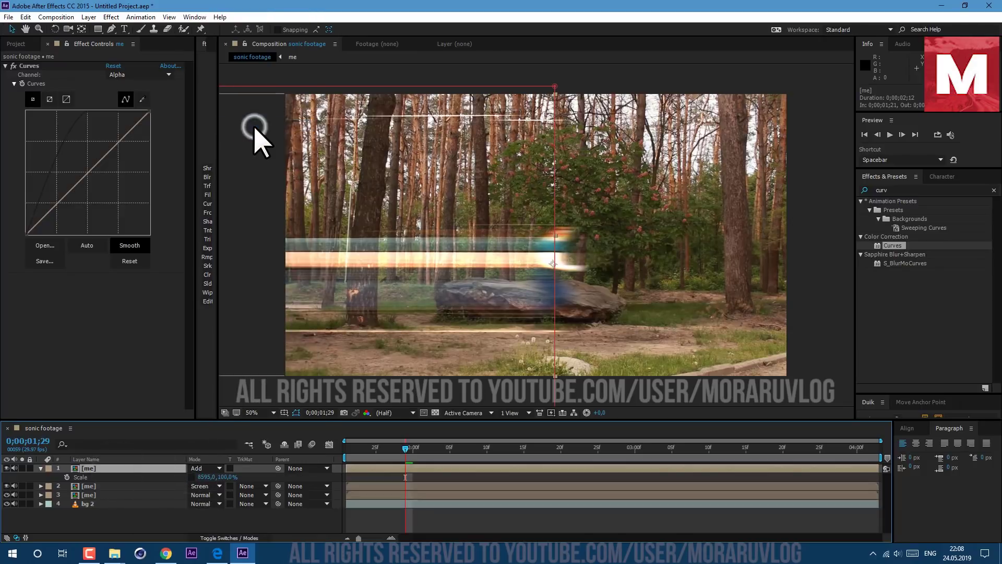
left_click(420, 86)
left_click(94, 468)
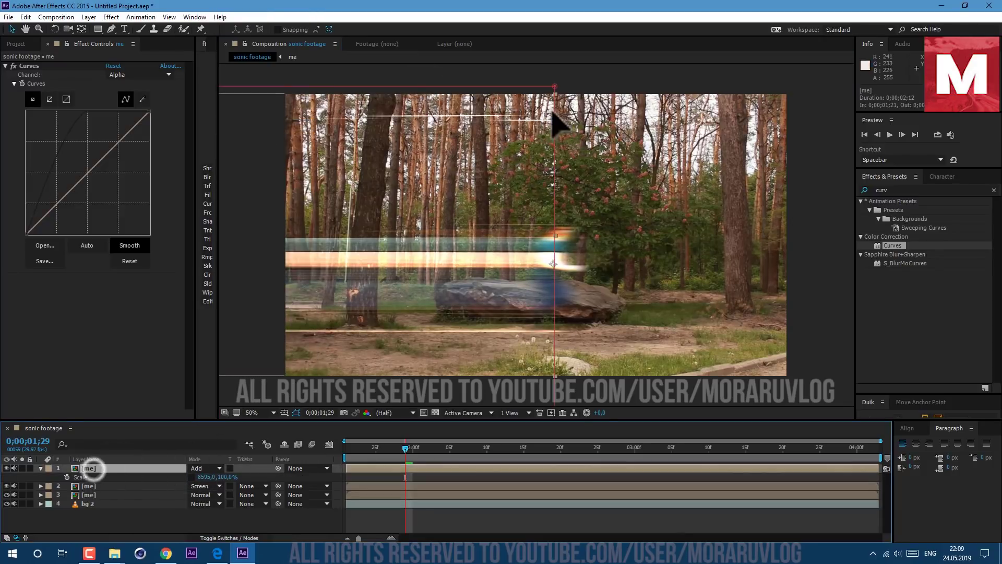
left_click_drag(554, 86, 557, 180)
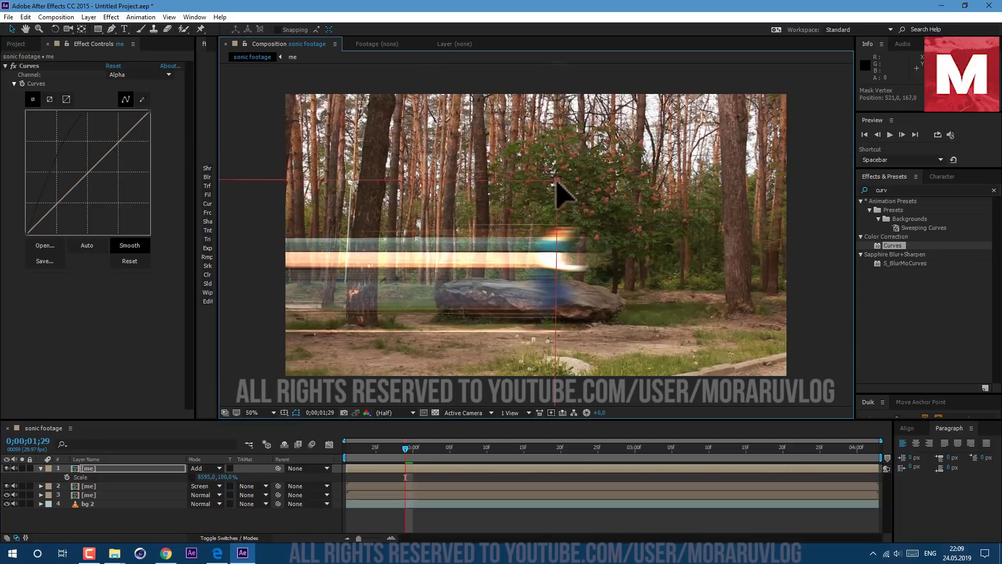
Reset scale, unlink width and height, and stretch only the width to 16096%
left_click(235, 85)
left_click(237, 183)
left_click(515, 302)
left_click_drag(201, 477, 454, 477)
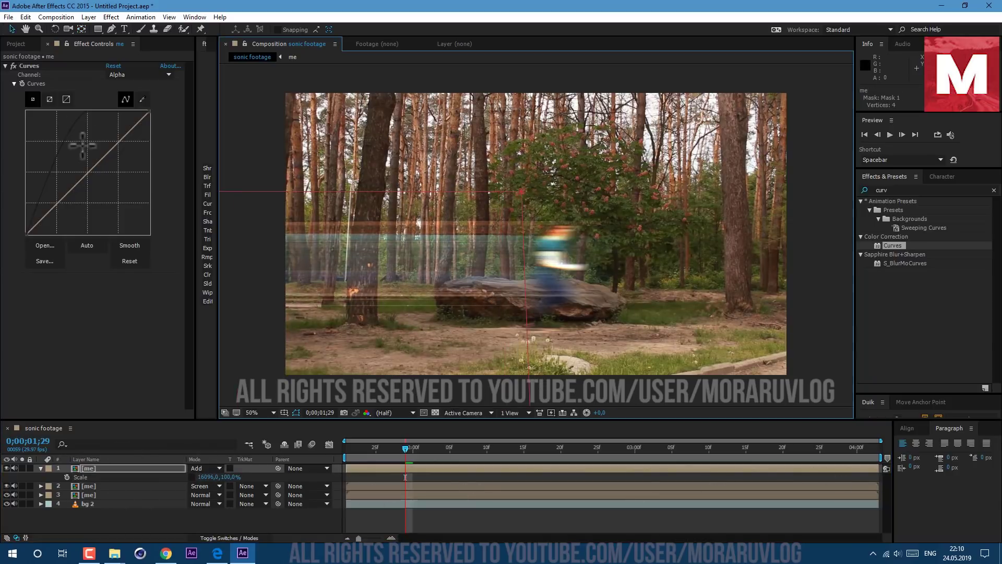
Bend the Curves RGB channel into a steep S-curve to brighten the streaks
left_click(133, 75)
left_click(133, 73)
left_click_drag(87, 173, 78, 152)
mouse_move(44, 202)
left_mouse_down()
mouse_move(57, 224)
mouse_move(49, 209)
left_mouse_up()
left_click_drag(77, 153, 65, 128)
key("ctrl+shift+a")
left_click(123, 468)
Keyframe the streak's Position from off the left edge at 0;00;01;21 to X 3543, retiming the second keyframe later
left_click_drag(405, 448, 347, 454)
key("p")
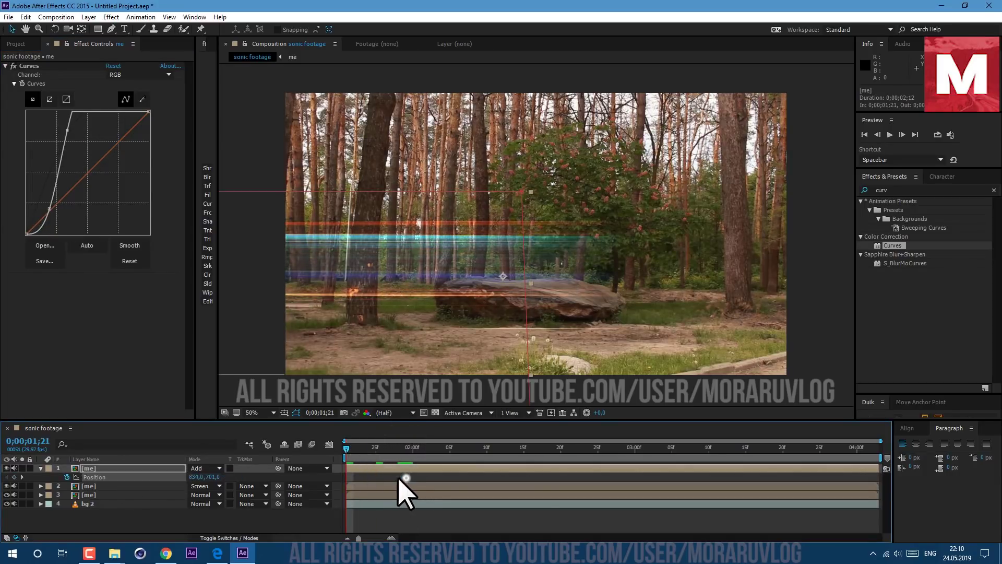
key("alt+shift+p")
left_click_drag(158, 470, 114, 461)
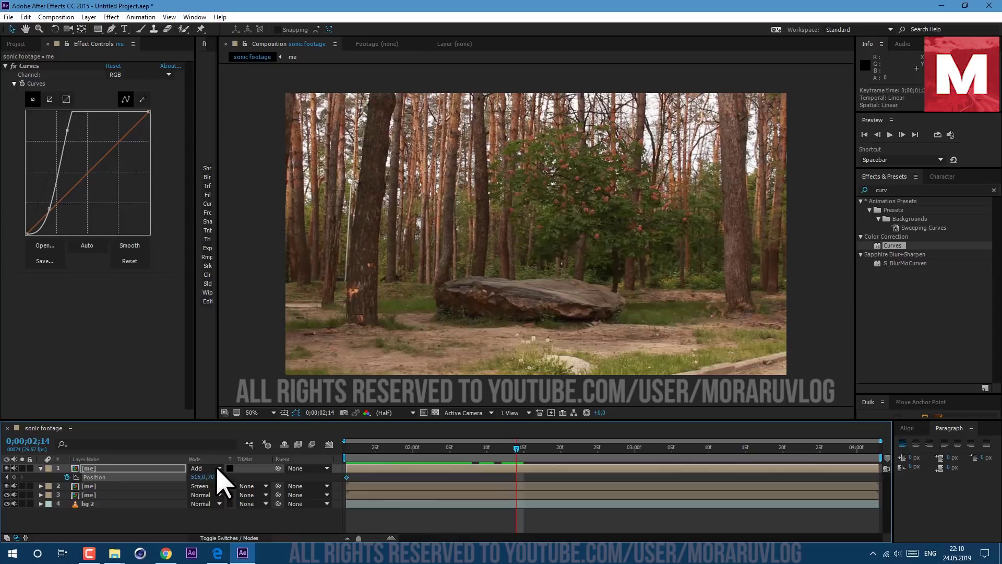
left_click_drag(199, 477, 577, 505)
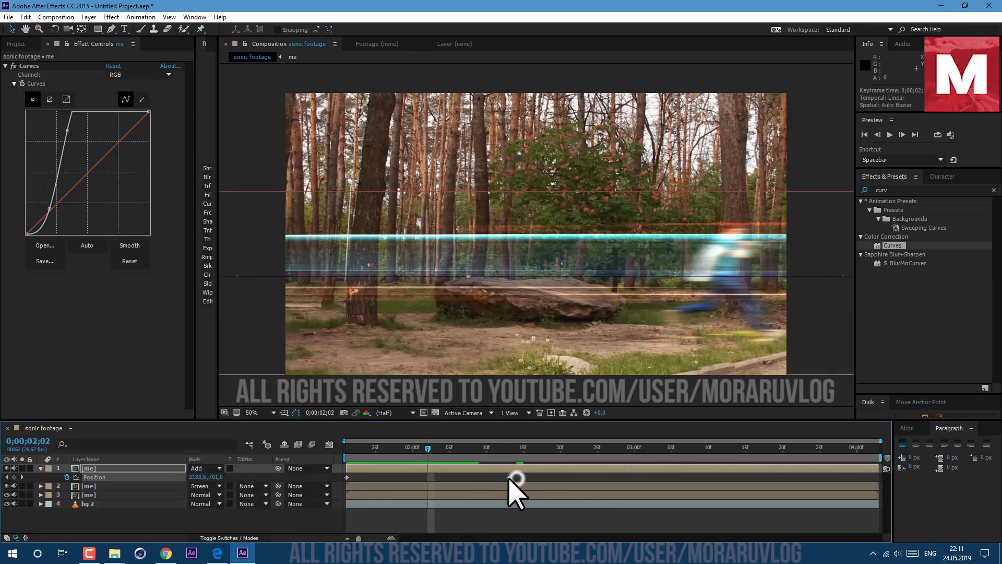
left_click_drag(511, 479, 646, 499)
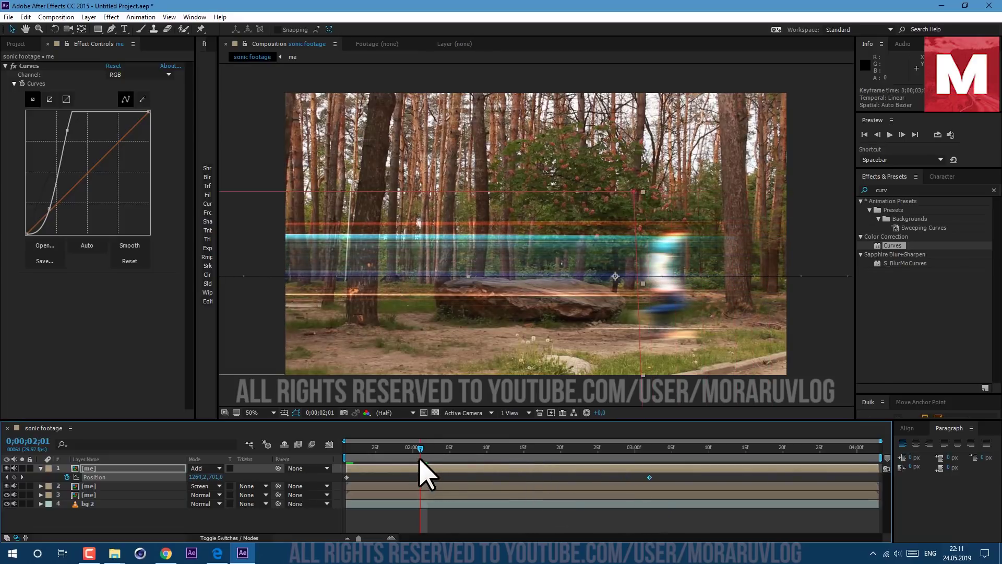
left_click_drag(420, 449, 392, 481)
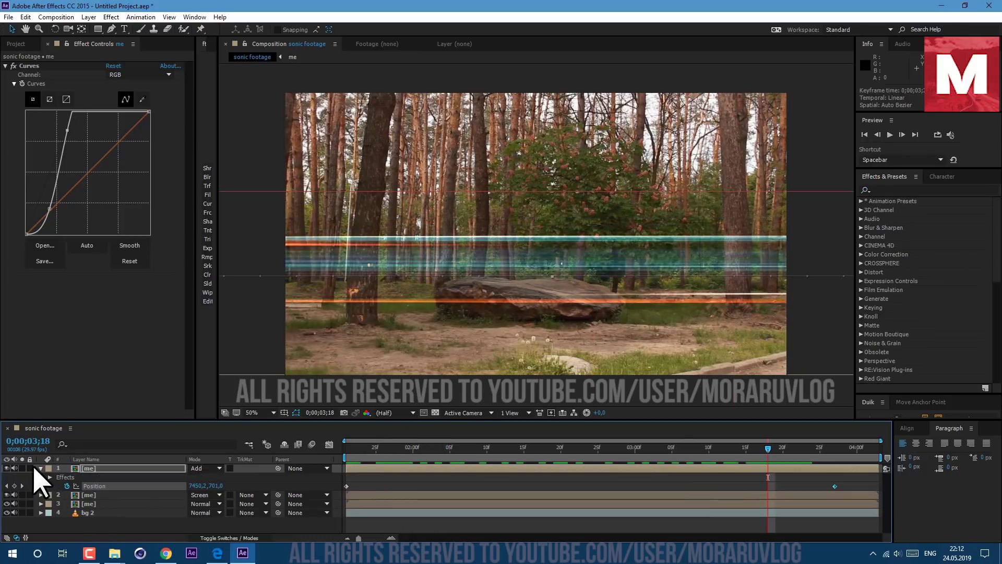
Pre-compose the streak layer into a new 'trail' composition and set its blend mode to Add
left_click(41, 469)
left_click(89, 17)
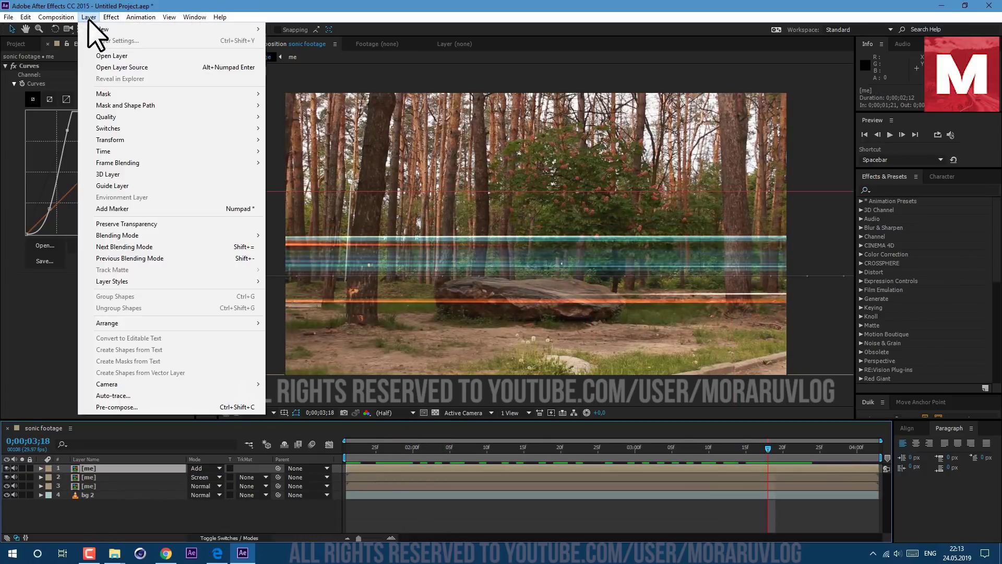
left_click(115, 407)
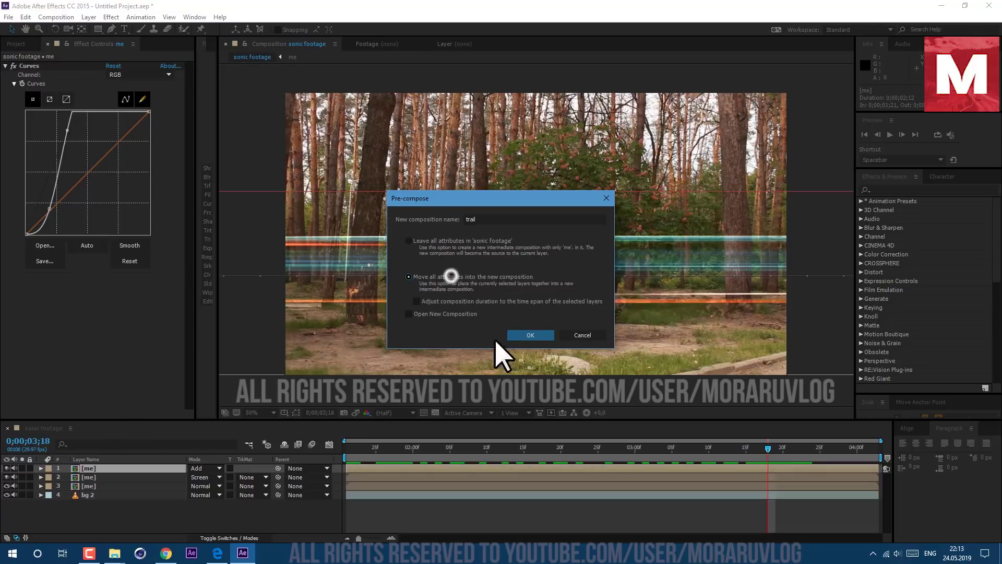
left_click(528, 335)
left_click(203, 468)
left_click(262, 130)
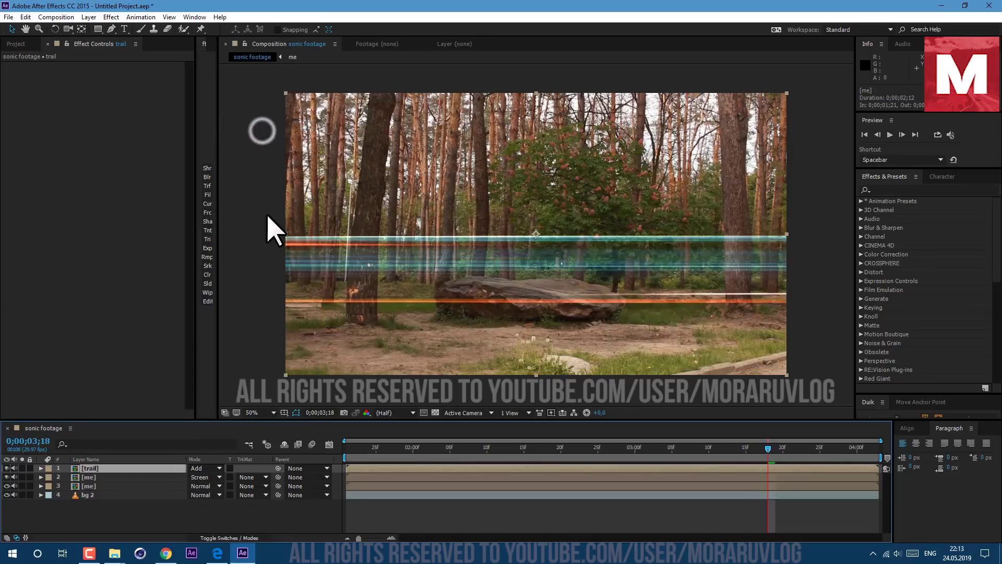
Apply the Linear Wipe effect to the trail layer
left_click(886, 189)
type("line")
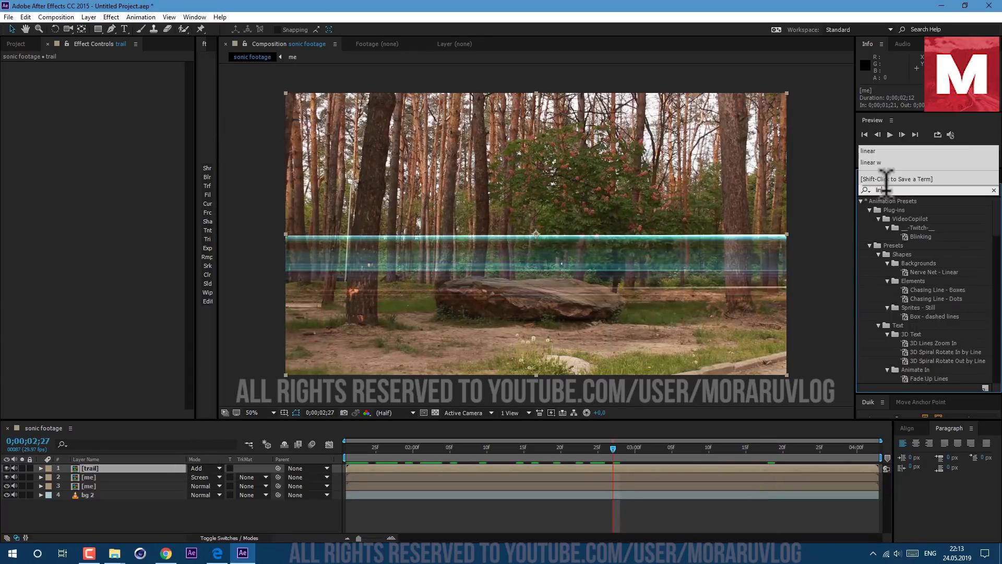
type("ar")
left_click_drag(917, 254, 627, 467)
Keyframe Transition Completion from 0% to full completion at 0;00;03;00
left_click_drag(114, 75, 102, 74)
left_click(22, 75)
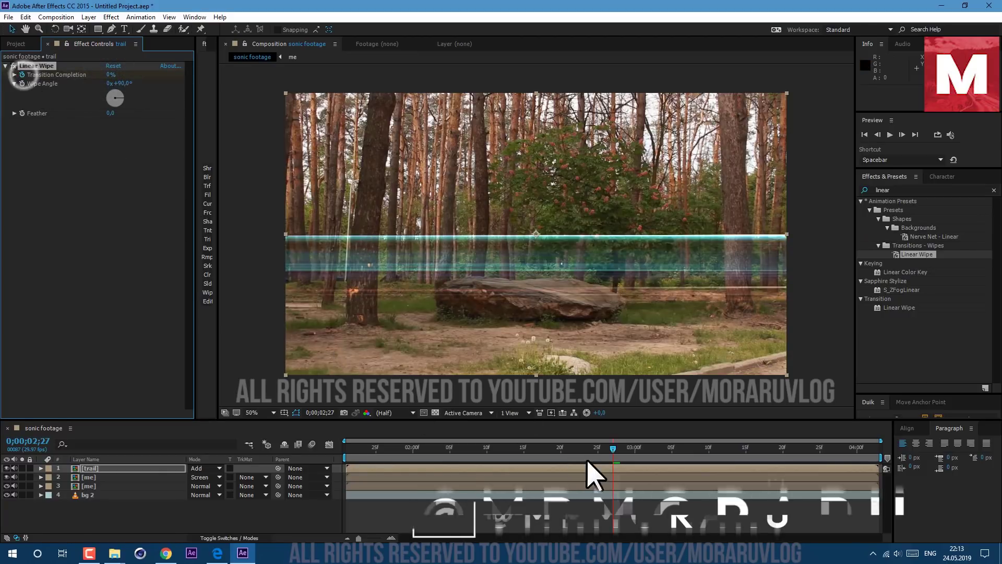
left_click_drag(614, 451, 668, 470)
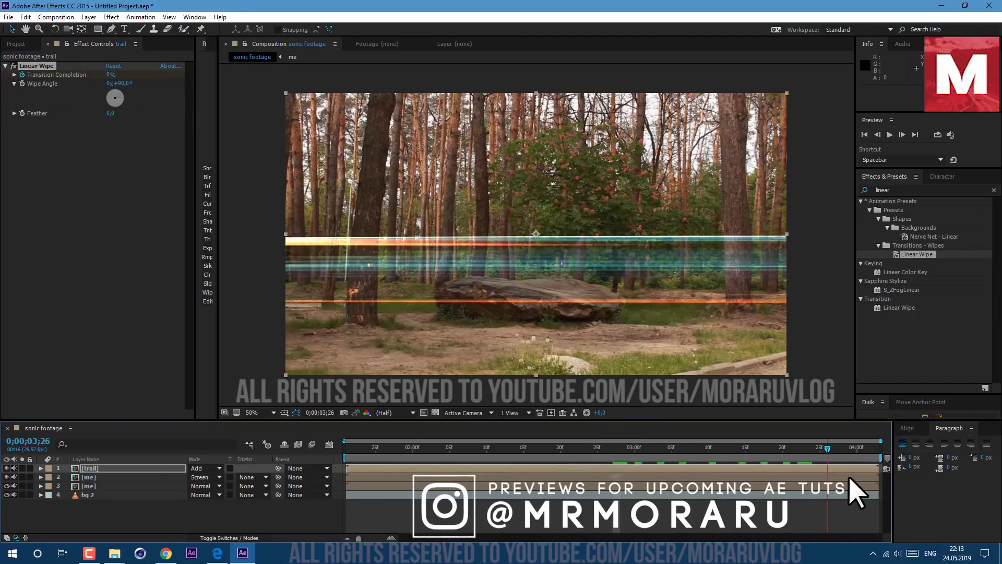
left_click_drag(111, 73, 183, 92)
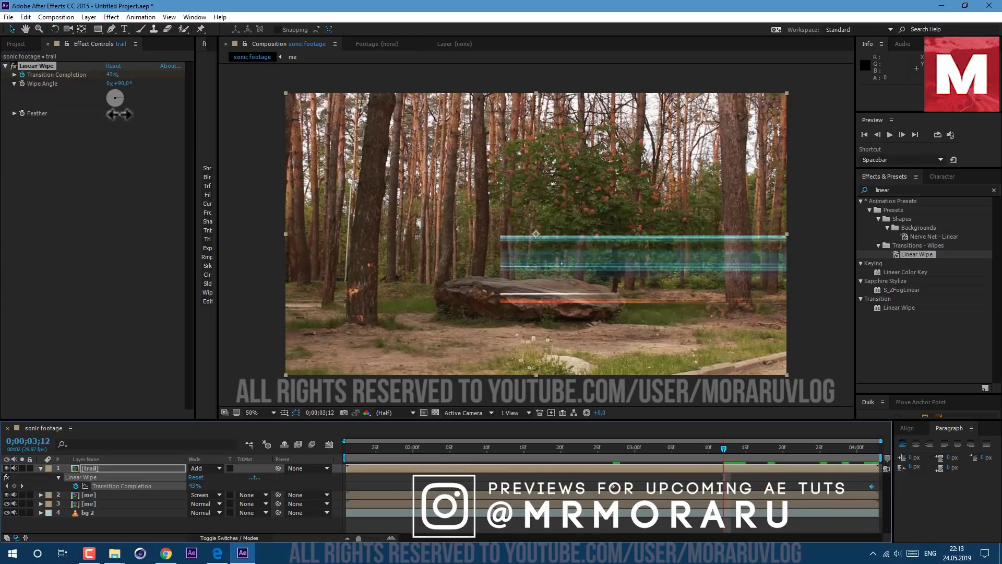
Feather the wipe to about 1330, shift the completion keyframe earlier, and preview
left_click_drag(119, 113, 788, 399)
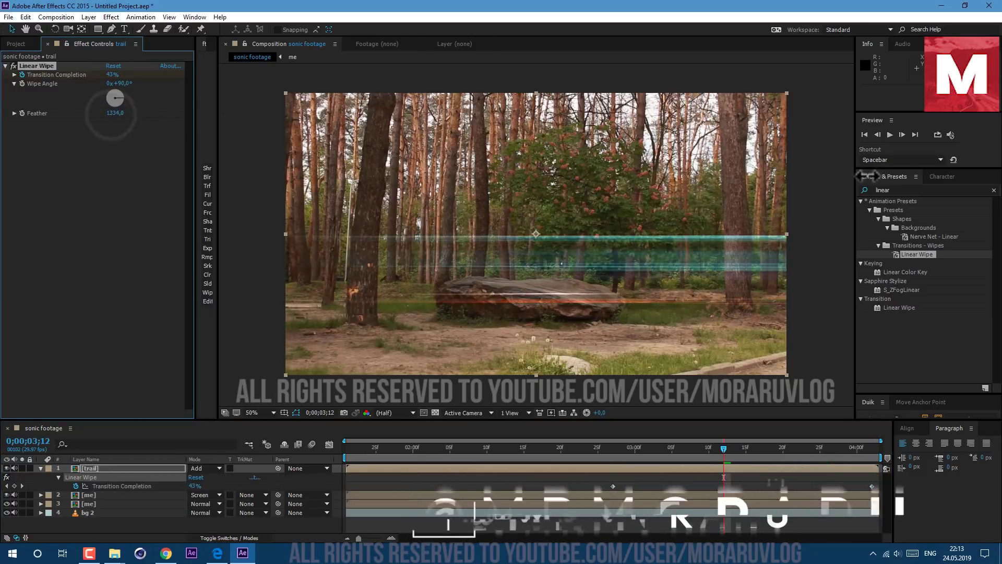
left_click_drag(615, 459, 788, 500)
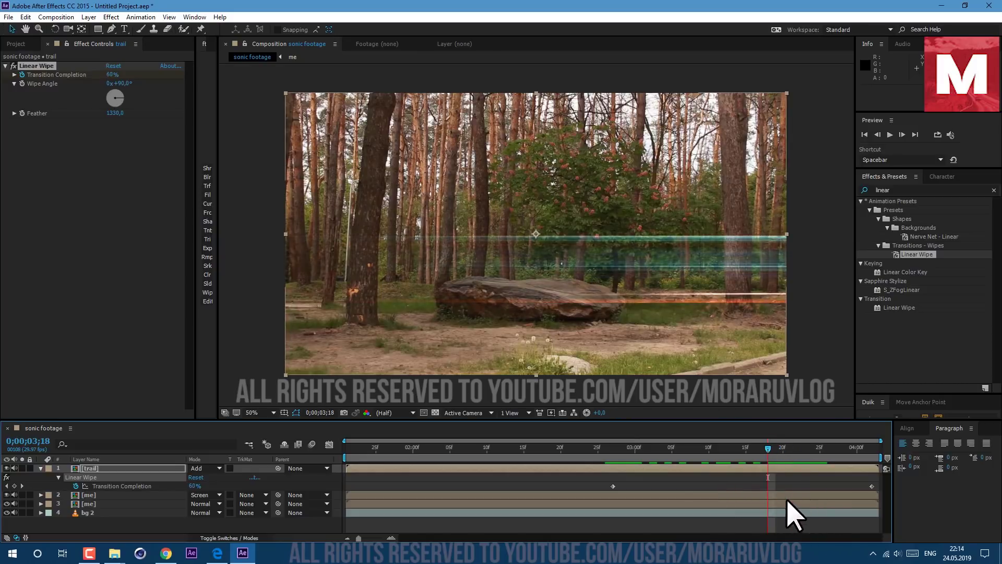
left_click_drag(613, 486, 537, 486)
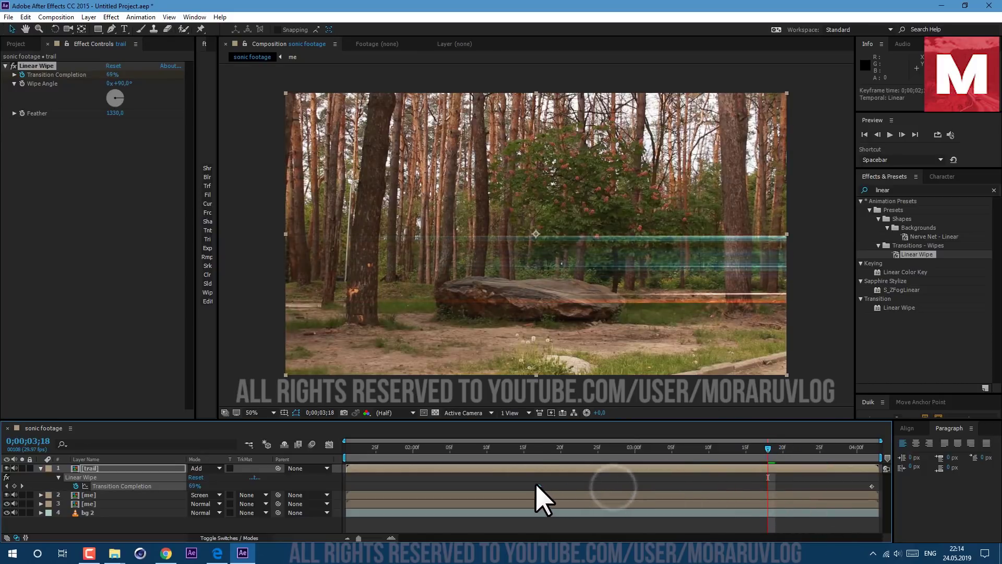
key("space")
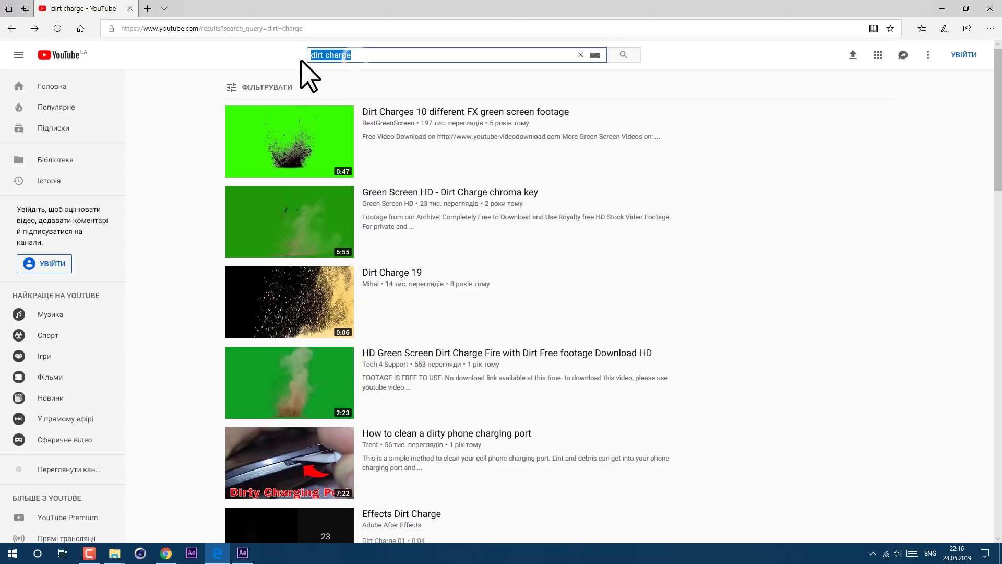
Watch the HD Green Screen Dirt Charge Fire video, then import Dirt_Charge_02.mov into the composition
left_click(295, 381)
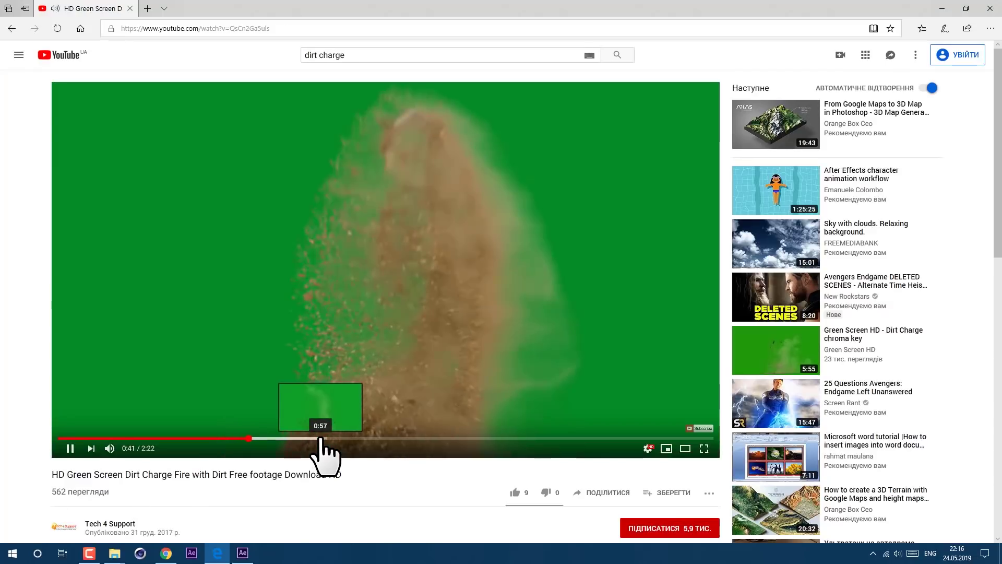
left_click(321, 438)
left_click(400, 438)
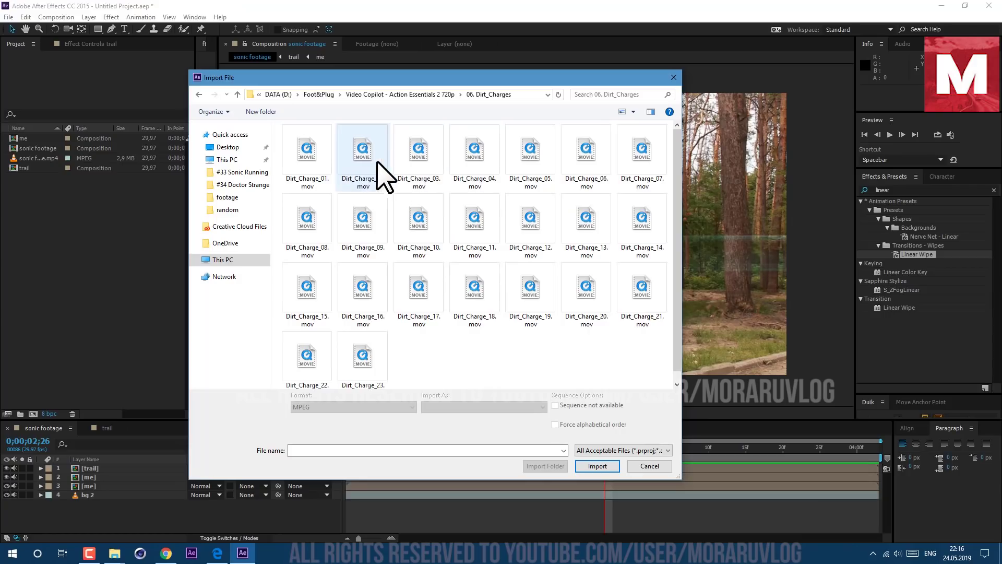
double_click(362, 163)
left_click_drag(31, 140, 86, 468)
Place Dirt_Charge_02.mov on top, shift it left, and add a rectangular mask feathered 15 px
left_click_drag(255, 488, 453, 436)
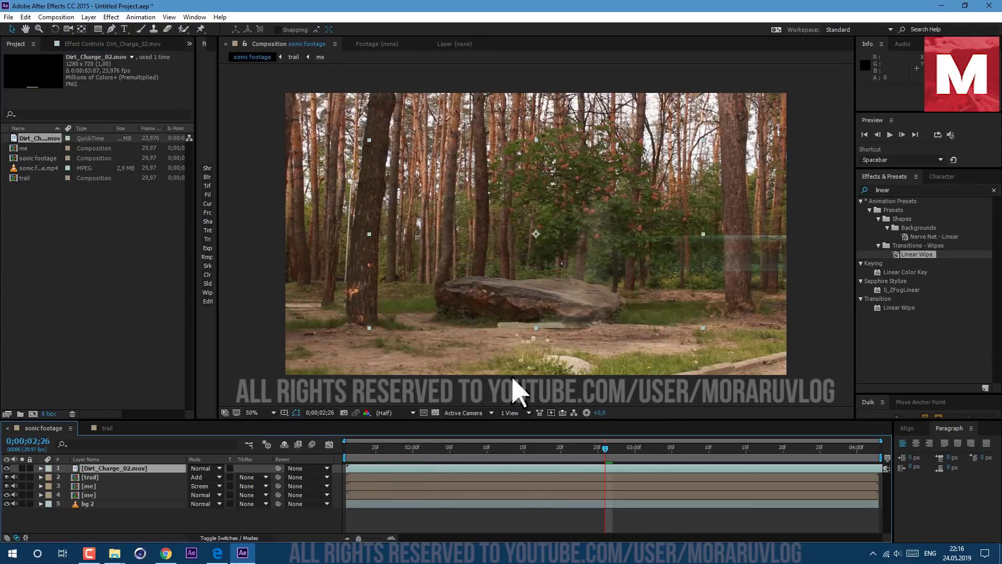
left_click_drag(564, 322, 458, 333)
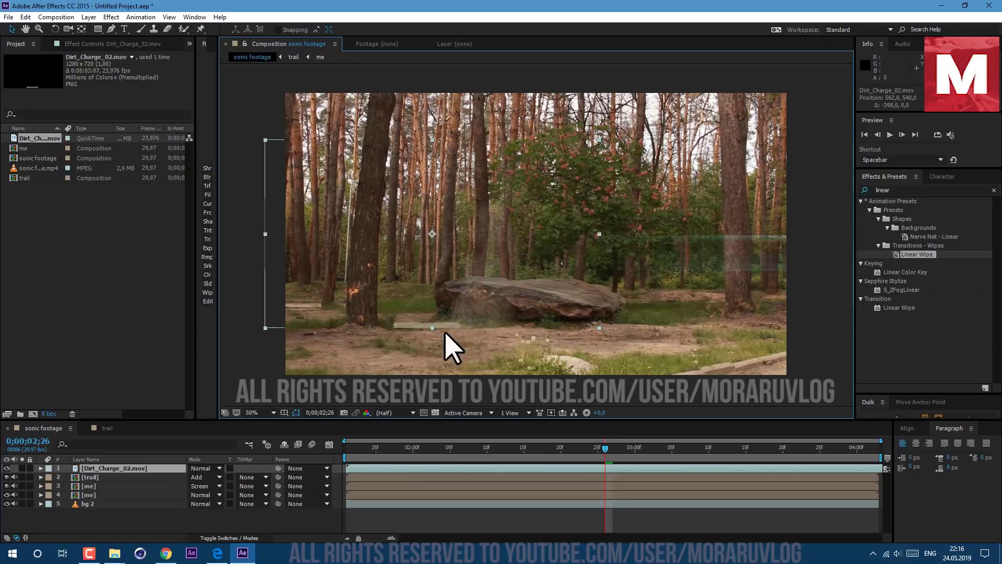
left_click(98, 28)
mouse_move(244, 124)
left_mouse_down()
mouse_move(570, 313)
mouse_move(602, 345)
mouse_move(595, 323)
left_mouse_up()
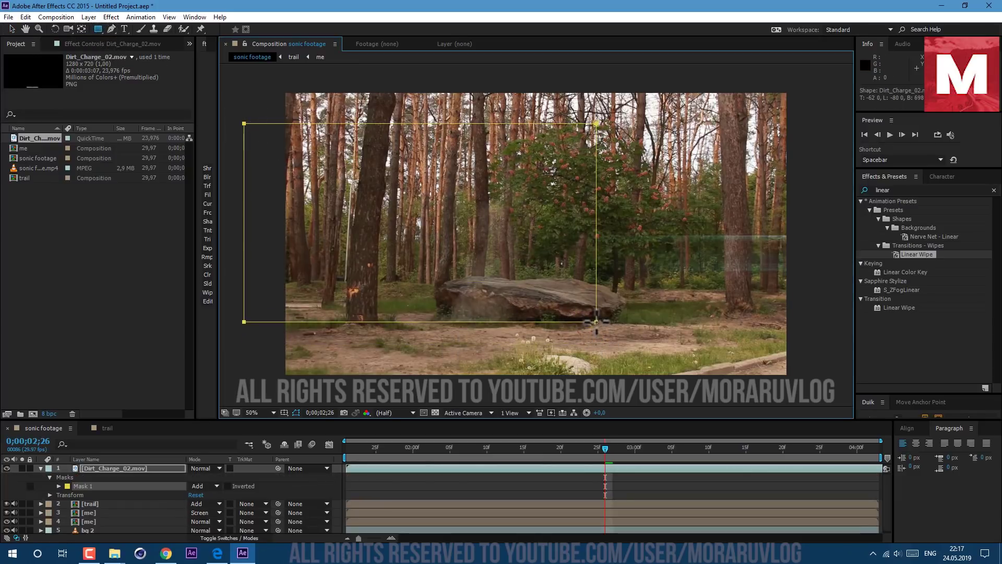
key("f")
left_click(201, 486)
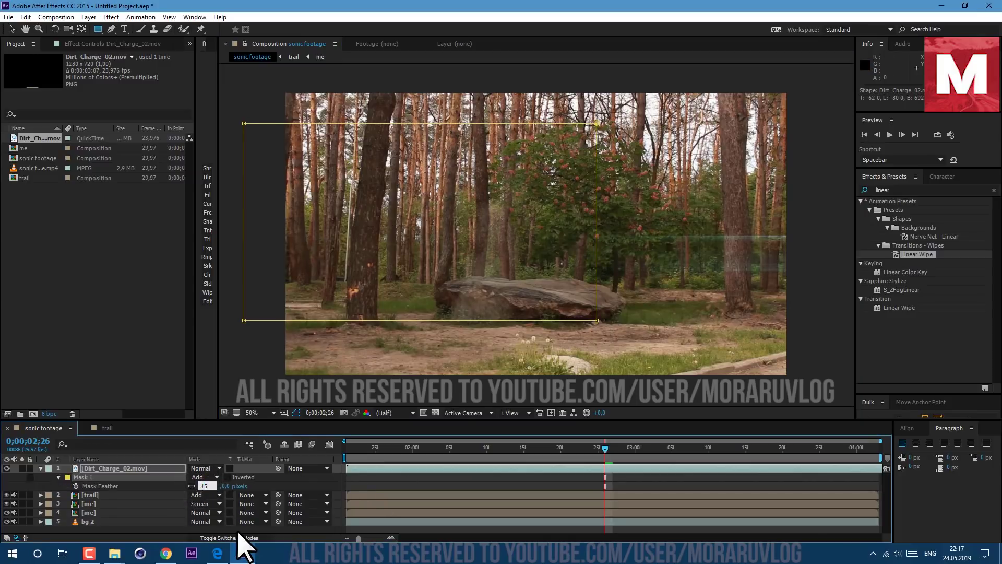
Select the Dirt_Charge_02.mov layer and search the effects list for Keylight
left_click(129, 468)
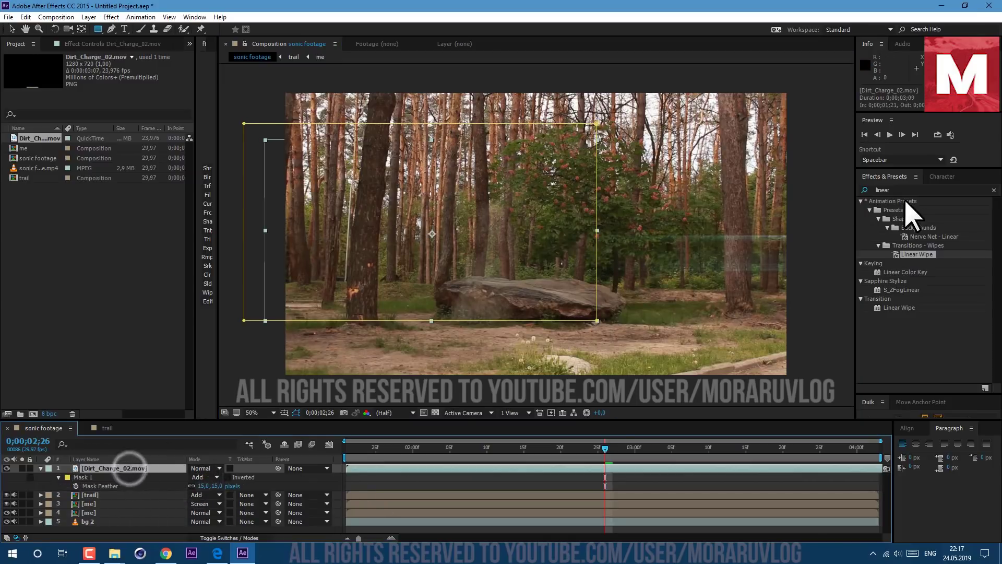
left_click(881, 189)
type("key")
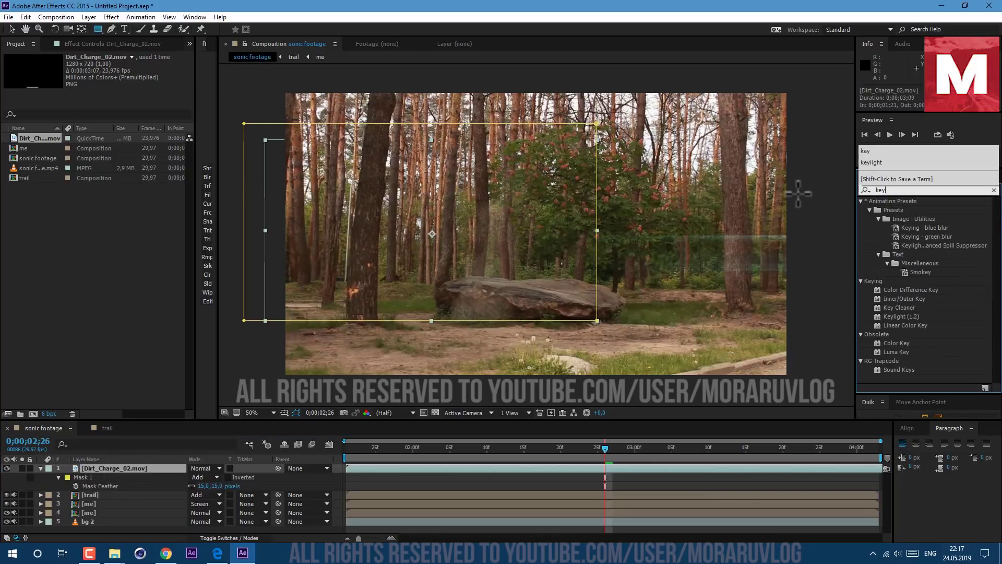
type("l")
Apply Keylight to the dirt layer, then remove it again
left_click_drag(901, 246, 145, 467)
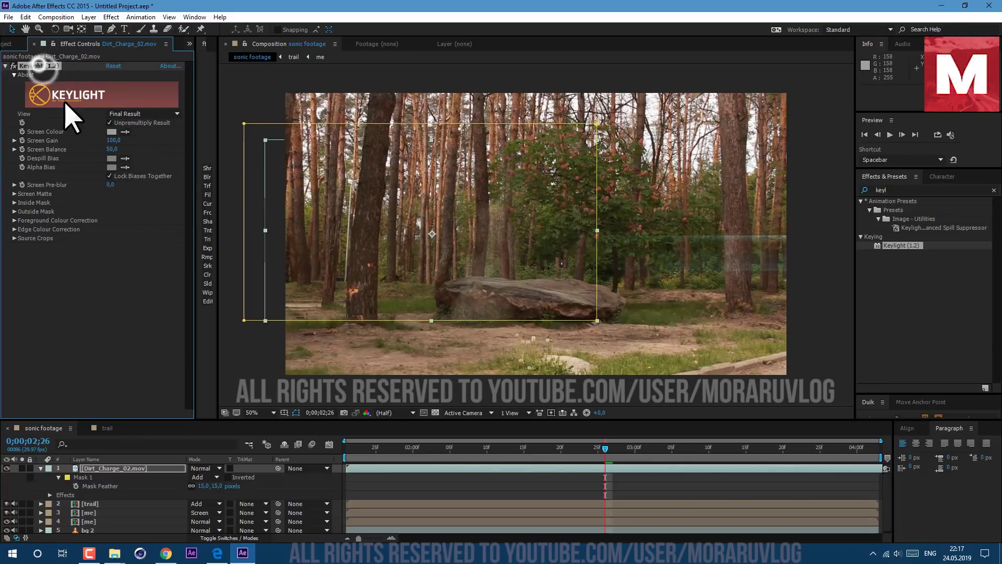
key("Delete")
left_click_drag(349, 450, 429, 418)
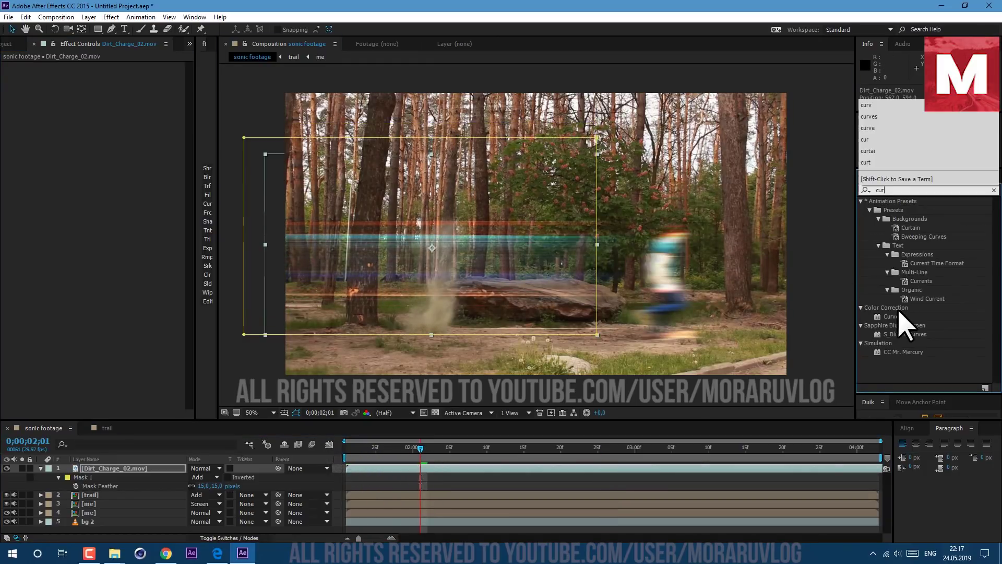
Add Curves to the dirt layer and lower the Blue channel curve to warm the dust
left_click_drag(898, 315, 156, 93)
left_click(148, 73)
left_click(129, 120)
left_click_drag(87, 172, 90, 178)
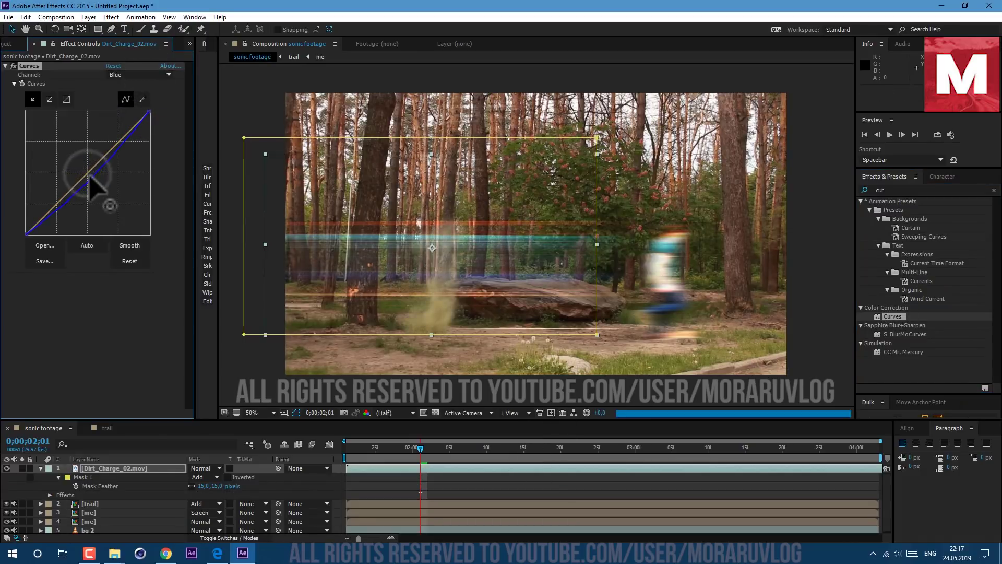
left_click(138, 76)
left_click(128, 93)
left_click(87, 171)
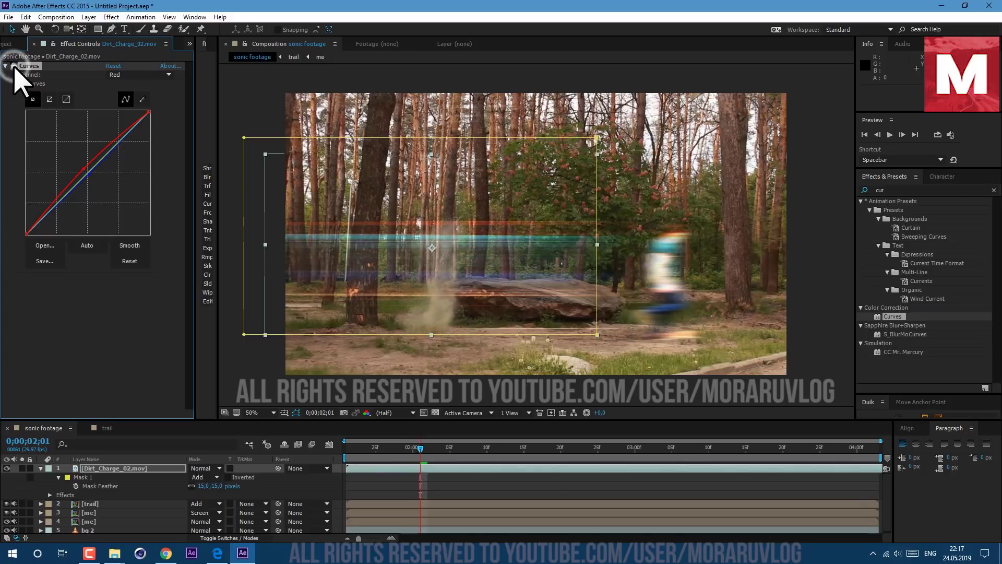
key("ctrl+z")
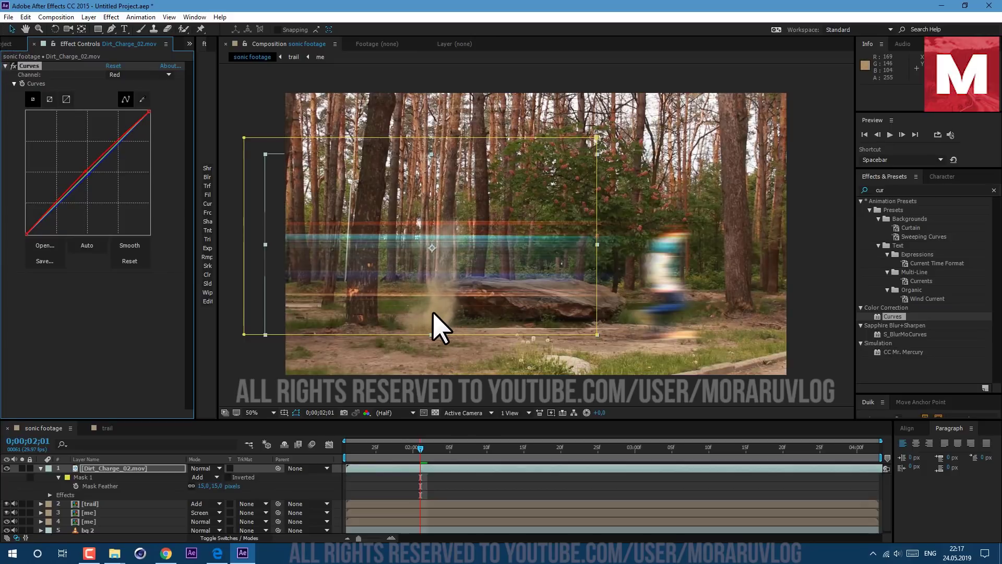
Time-stretch the dirt layer to 50% and nudge it into place at the puff's start
right_click(431, 470)
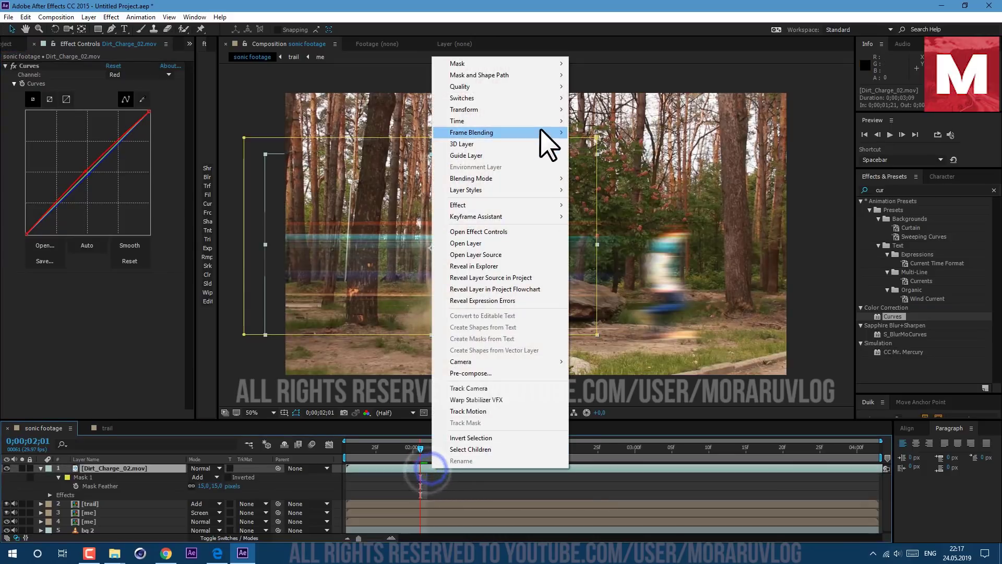
mouse_move(539, 124)
left_click(598, 144)
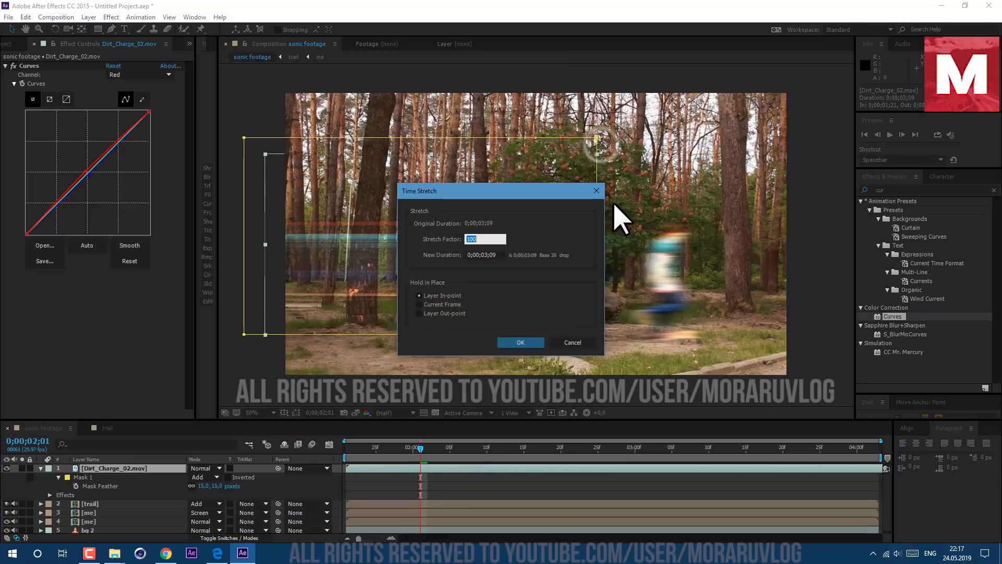
key("Return")
mouse_move(379, 444)
left_mouse_down()
mouse_move(346, 455)
mouse_move(368, 450)
left_mouse_up()
left_click_drag(430, 323, 562, 335)
Duplicate the dirt layer, scale a copy to 53%, and move the puffs down to the ground
key("ctrl+d")
key("ctrl+d")
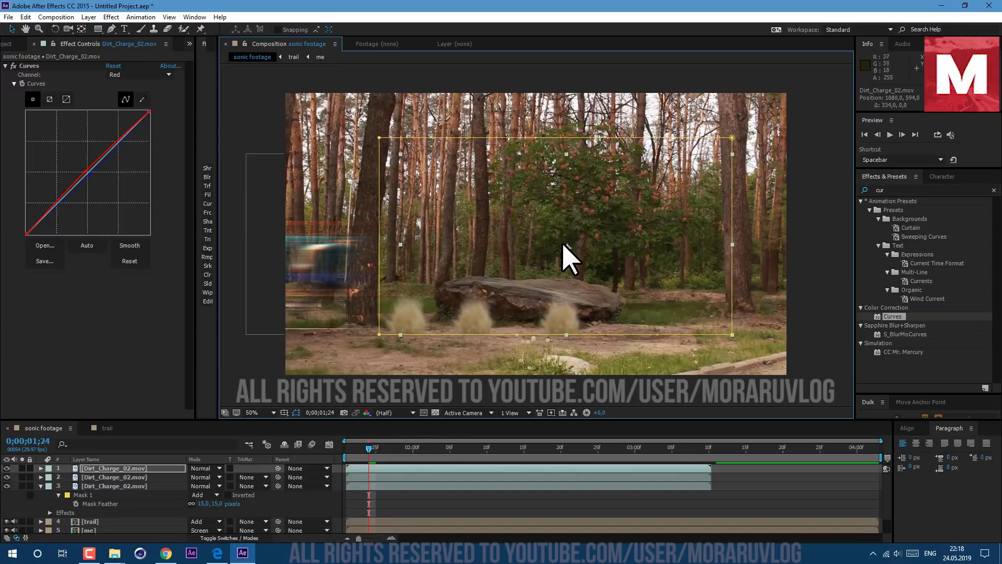
left_click_drag(566, 245, 566, 334)
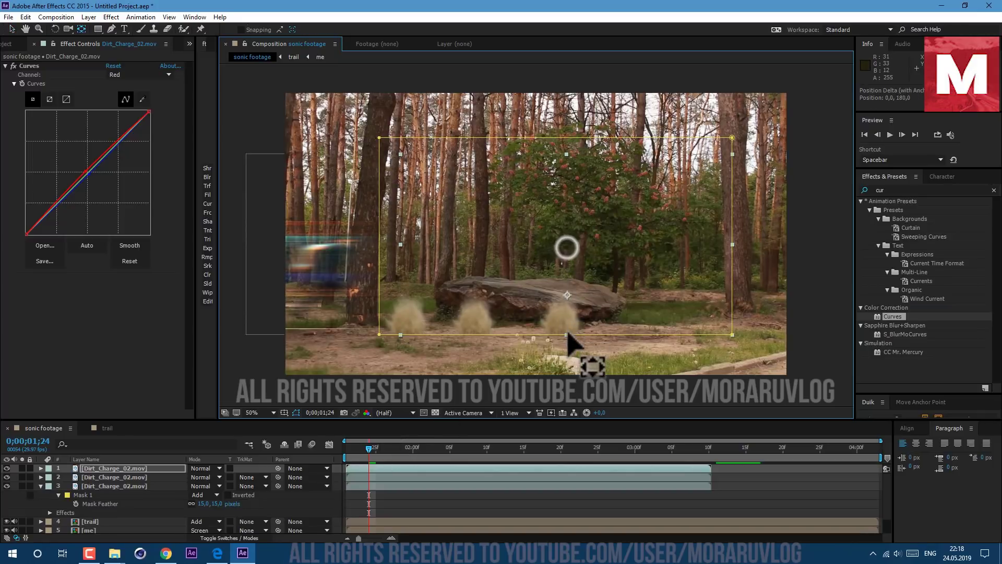
key("s")
left_click_drag(223, 479, 204, 477)
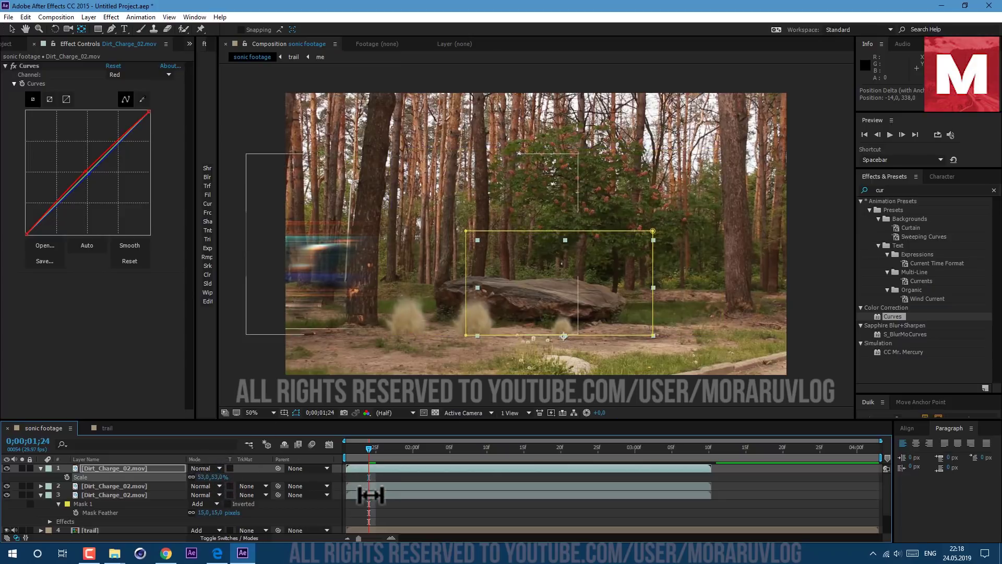
left_click(371, 494)
left_click_drag(413, 248, 414, 329)
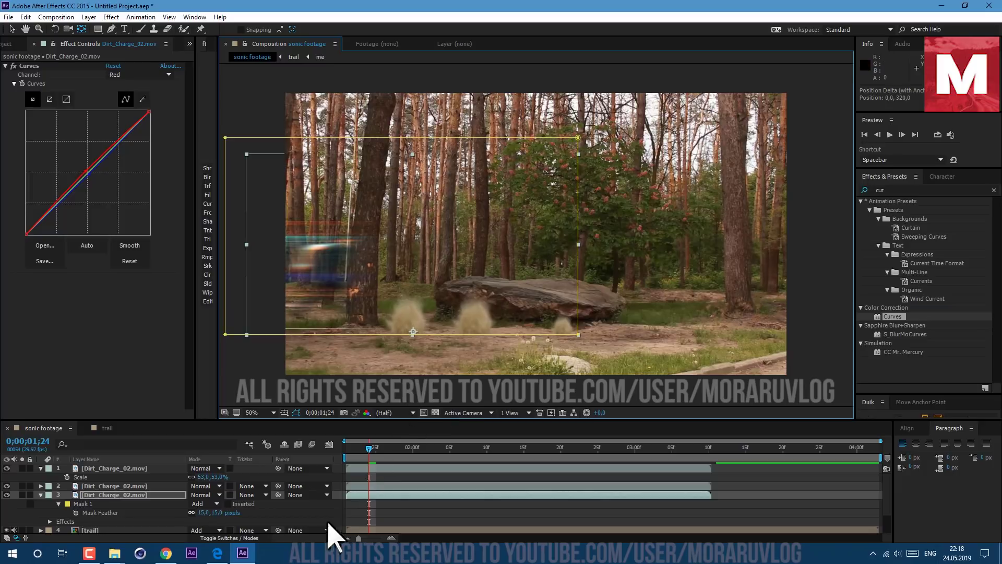
Shift the three dust puffs later in time and preview up to 0;00;02;02
key("s")
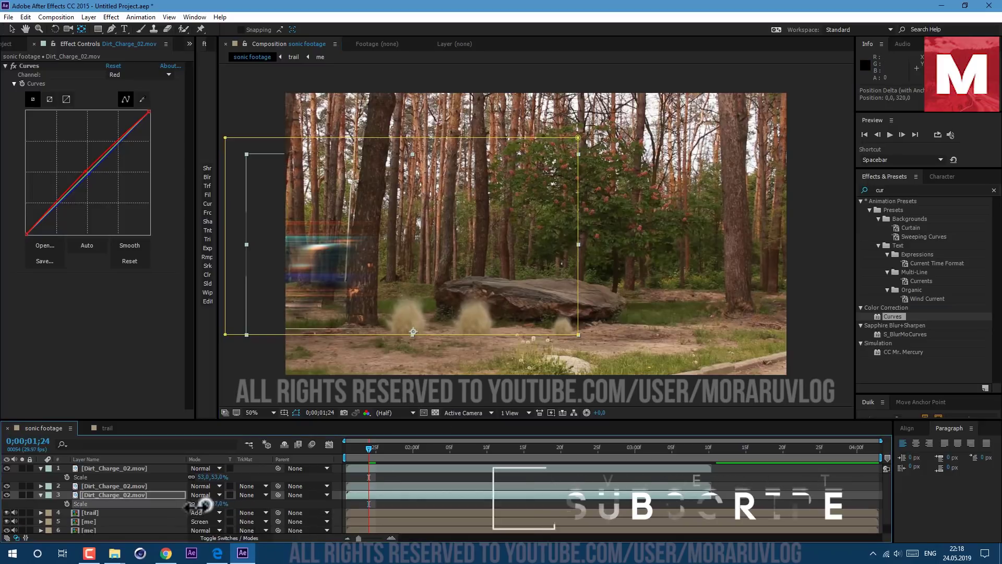
left_click(131, 468, "shift")
left_click_drag(373, 465, 386, 470)
key("space")
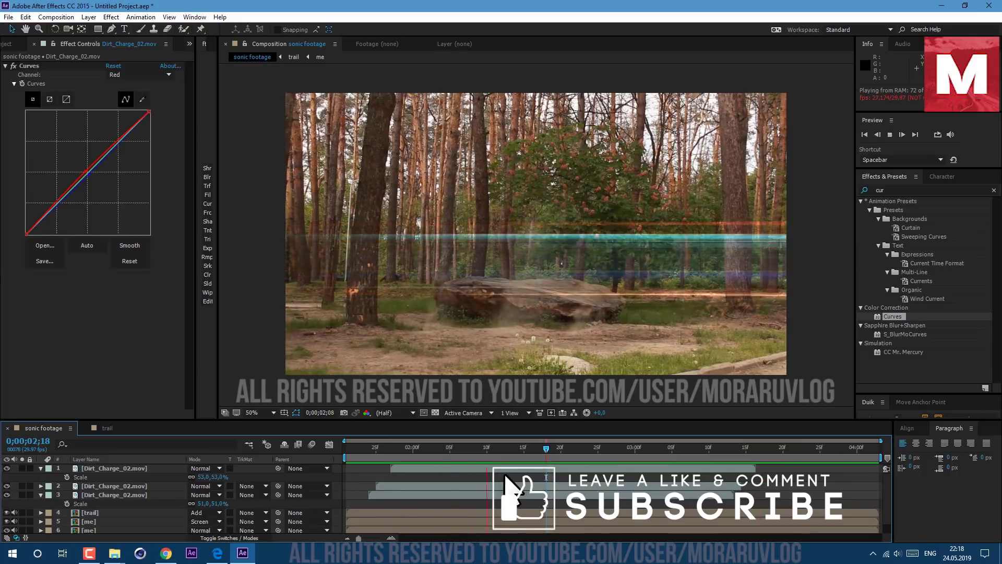
left_click(427, 447)
Nest the sonic footage composition into a new composition, sonic footage 2
left_click(40, 468)
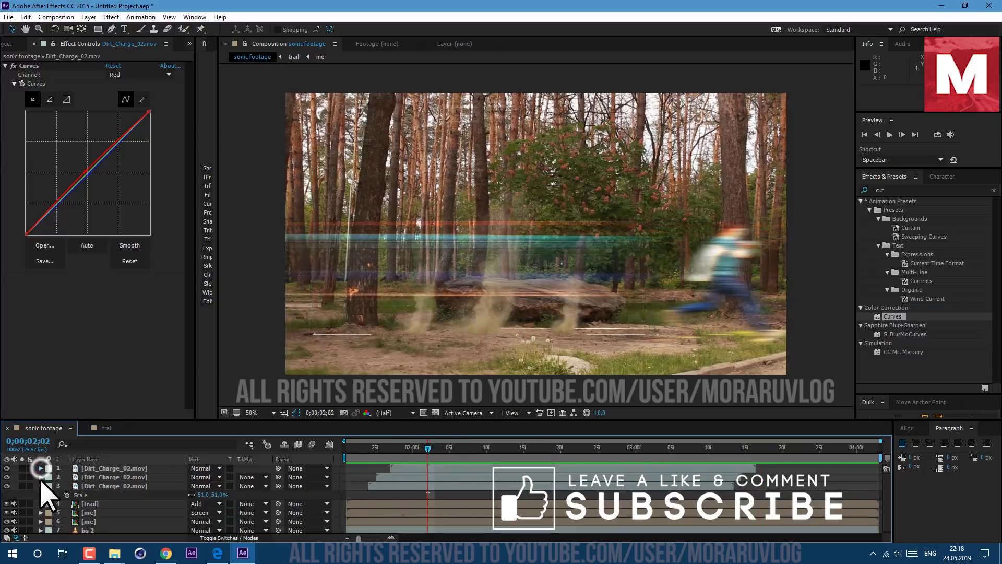
left_click(40, 485)
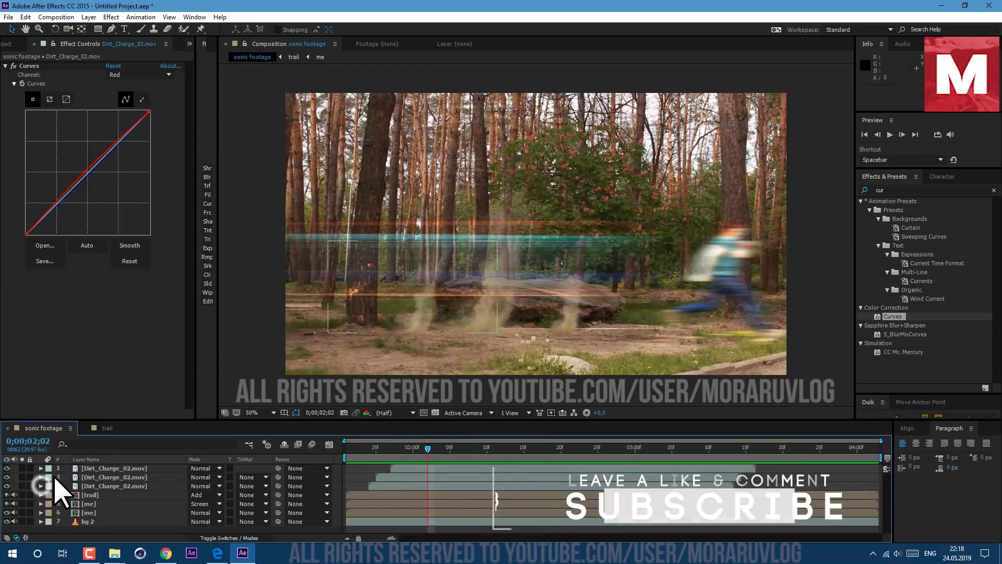
left_click(15, 44)
left_click_drag(36, 156, 33, 414)
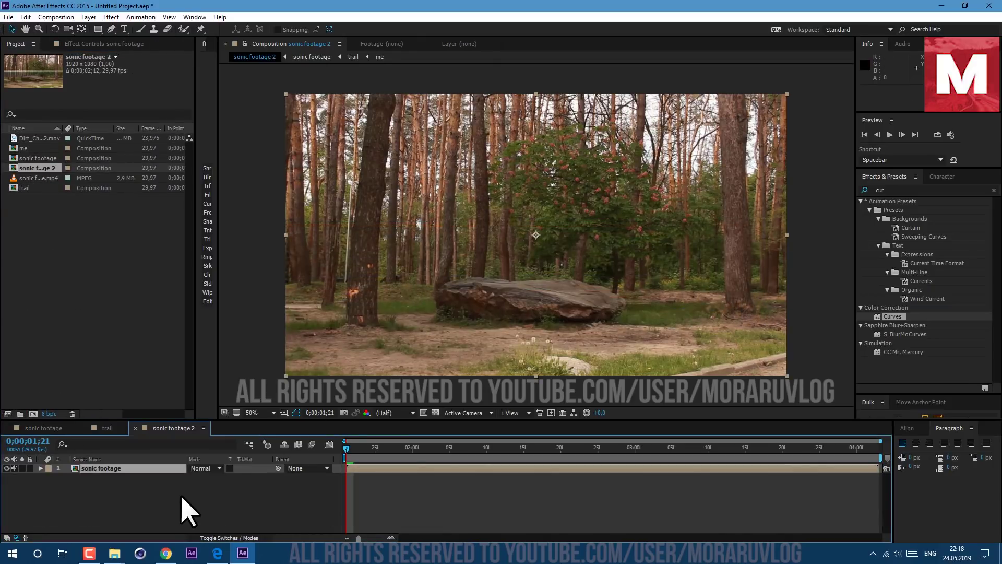
Enlarge the sonic footage layer to 107% scale
left_click_drag(346, 448, 420, 463)
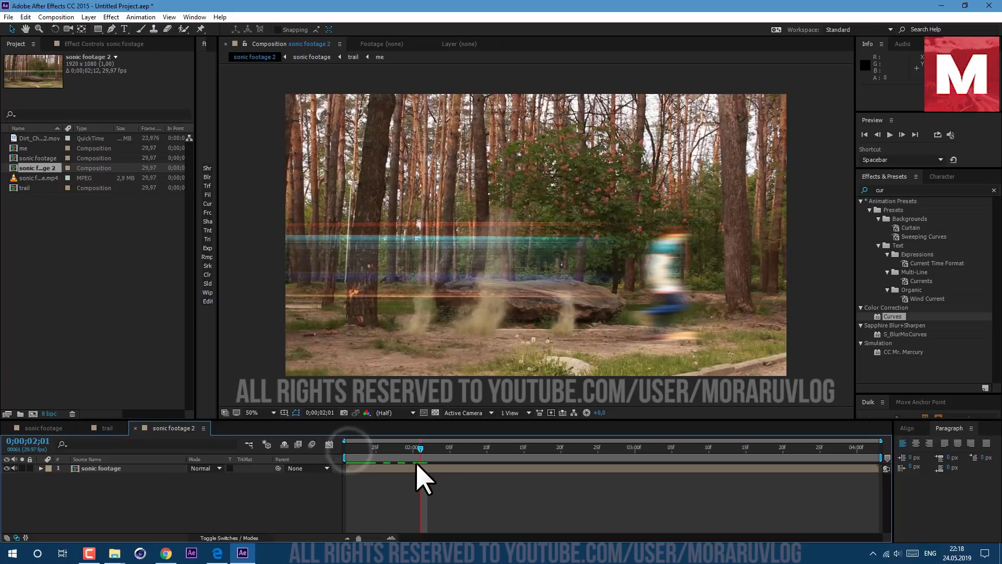
left_click(417, 466)
key("s")
left_click_drag(224, 476, 229, 477)
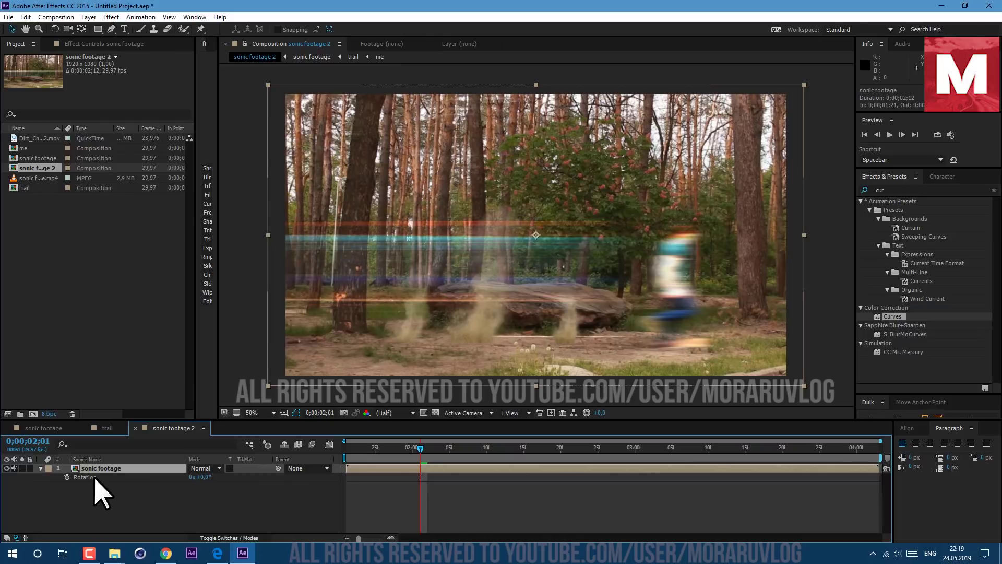
Give Rotation a wiggle expression, try a faster frequency of 5, and preview the shake
left_click(67, 477, "alt")
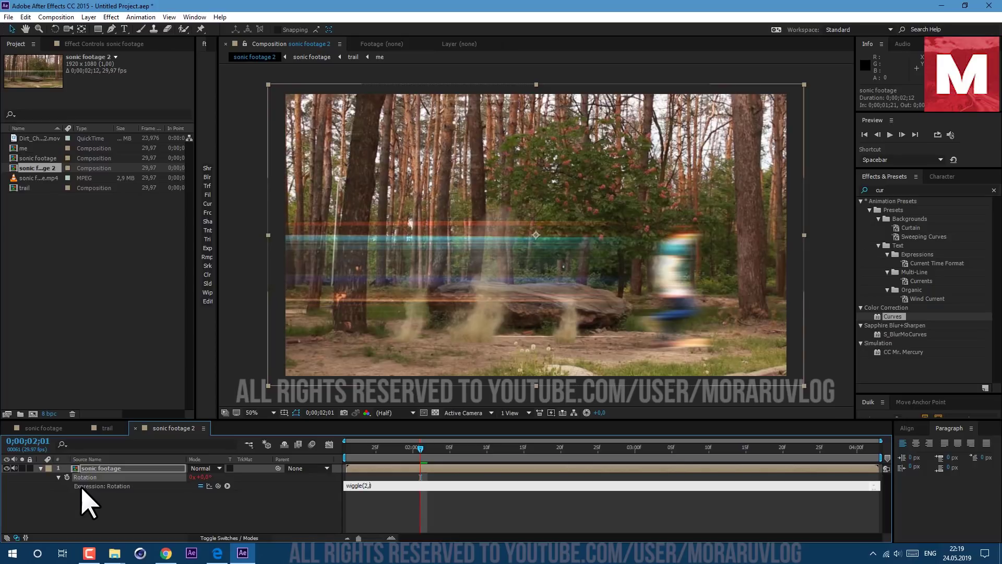
type("1)")
key("KP_Enter")
key("space")
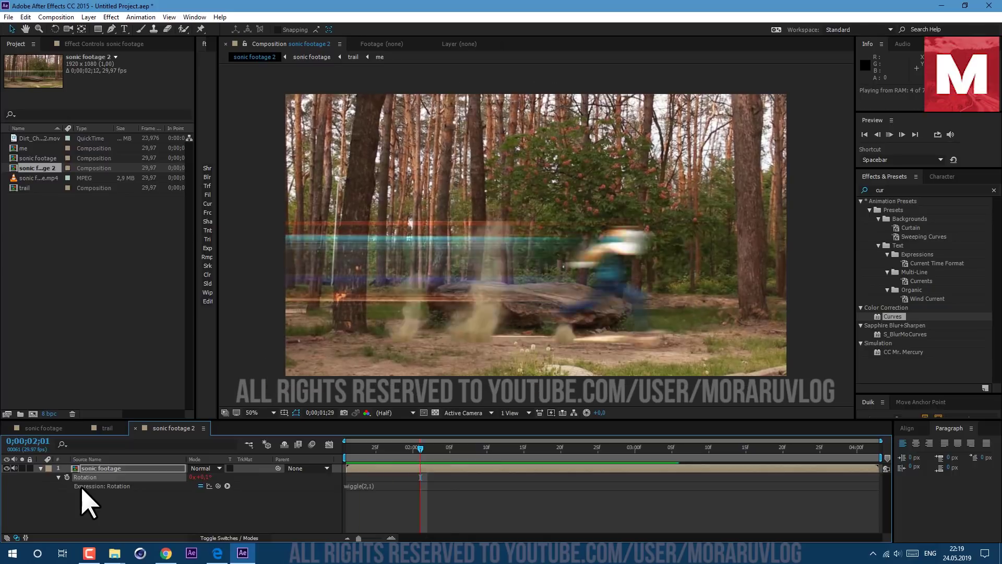
left_click(406, 447)
left_click(366, 485)
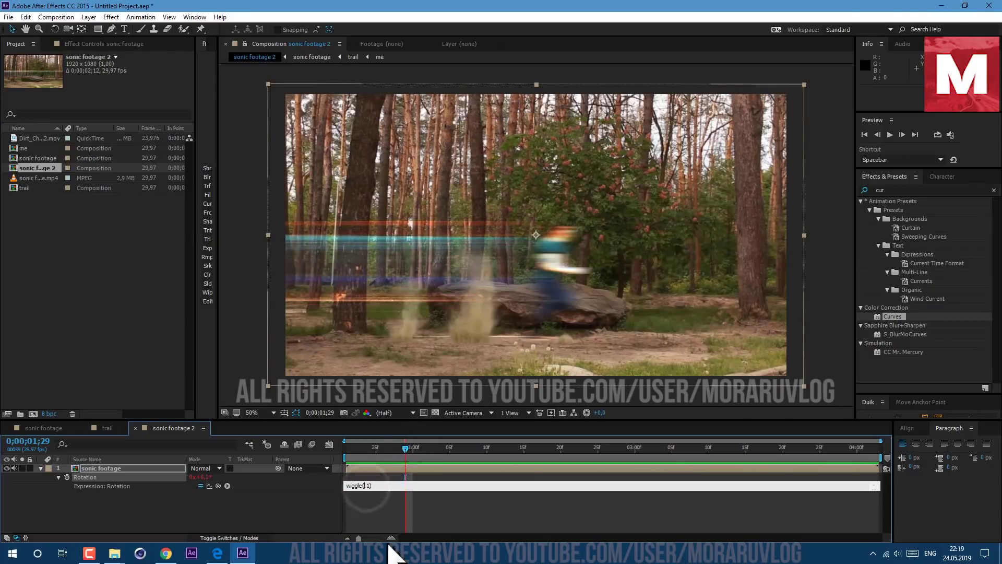
type("5,")
key("KP_Enter")
key("space")
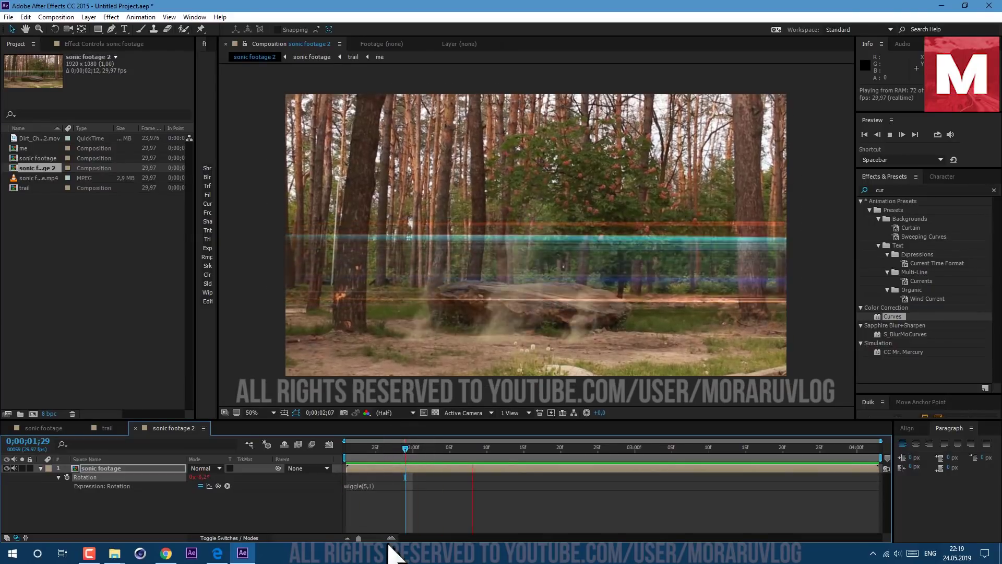
Paste a wiggle(3,15) expression onto Position and preview the camera shake
left_click(142, 468)
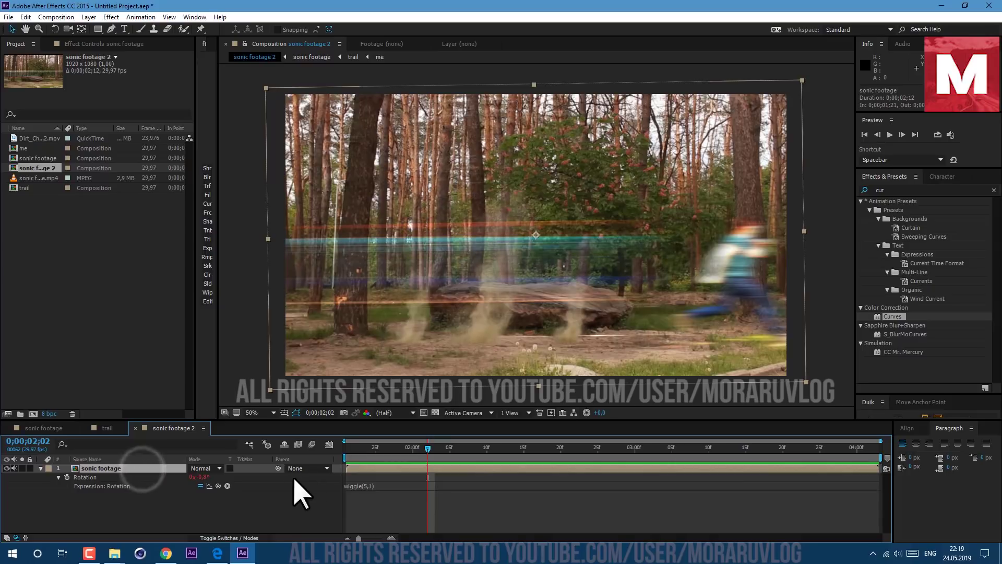
left_click(356, 486)
left_click(92, 465)
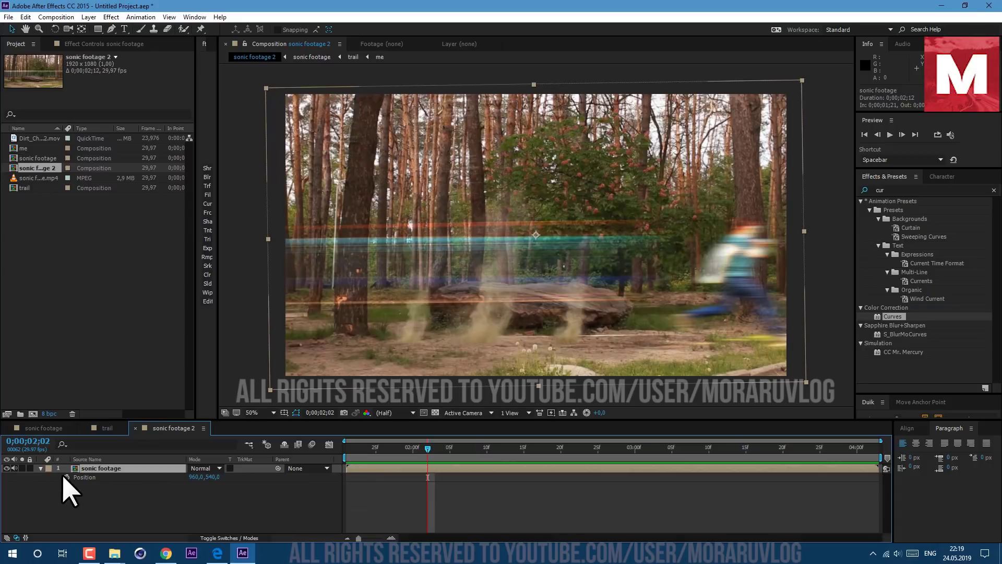
left_click(65, 478, "alt")
type("wiggle(5,1)")
left_click(371, 499)
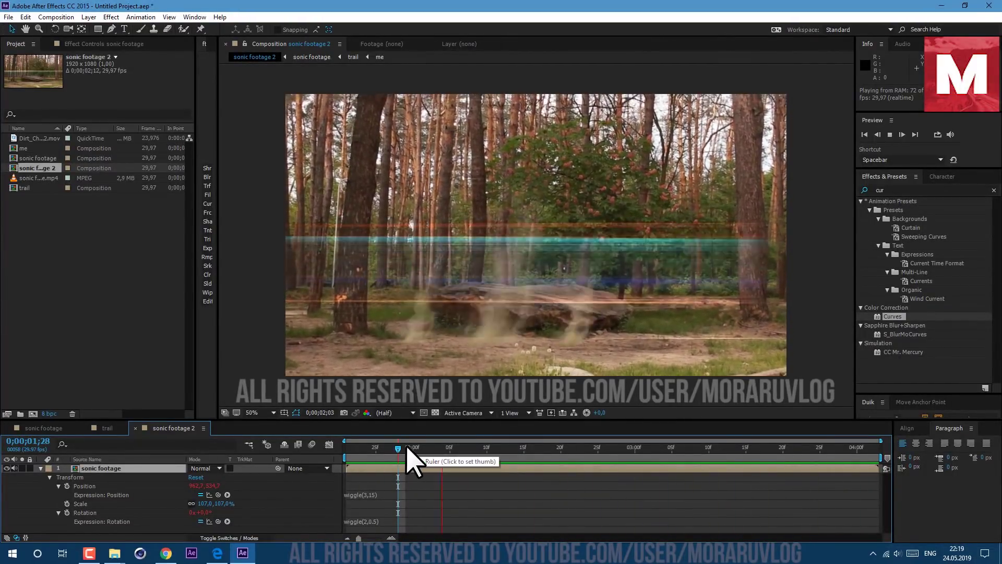
left_click(406, 447)
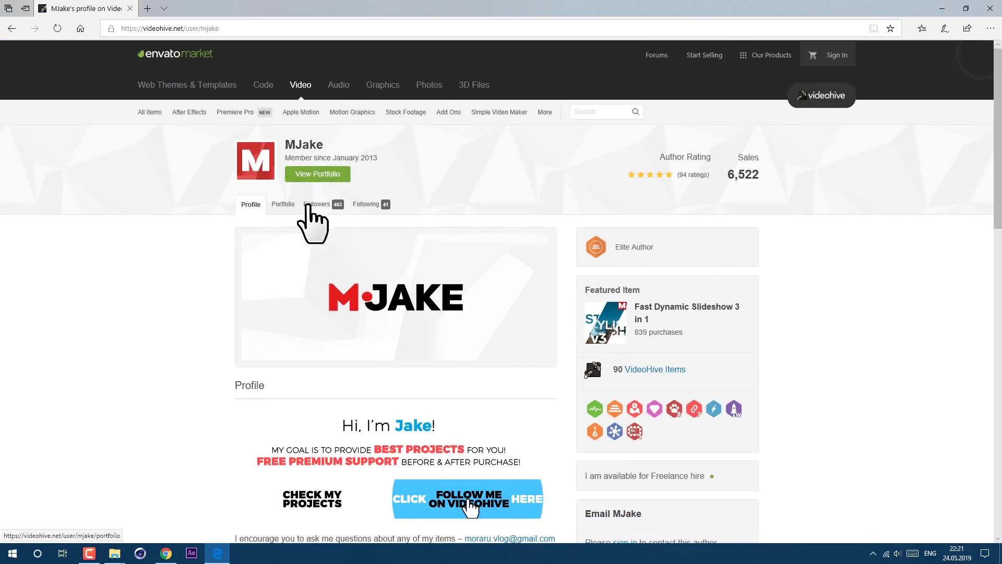
Open the author's VideoHive item portfolio and browse through it
left_click(647, 368)
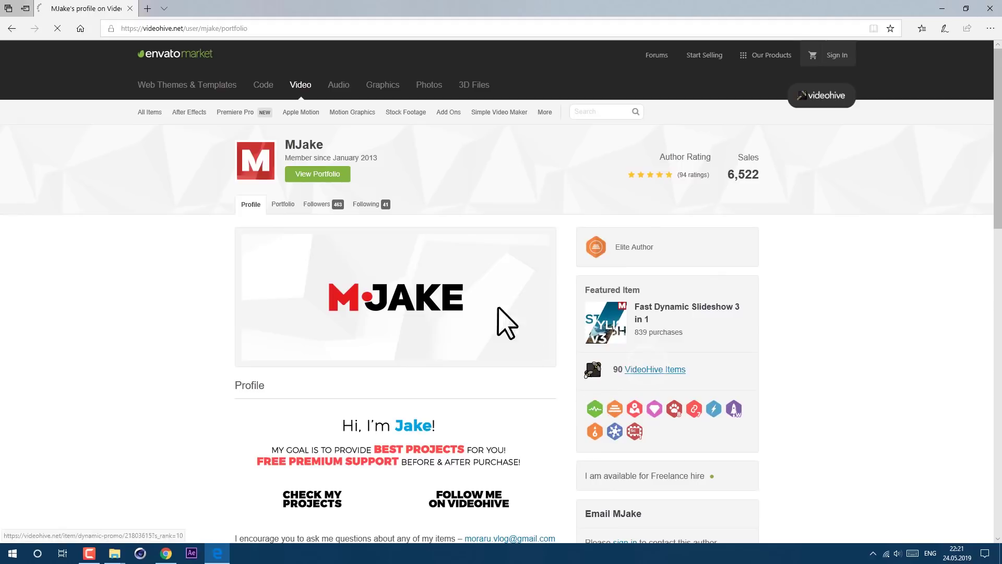
scroll(456, 297, "down", 5)
scroll(623, 436, "down", 3)
scroll(698, 437, "up", 8)
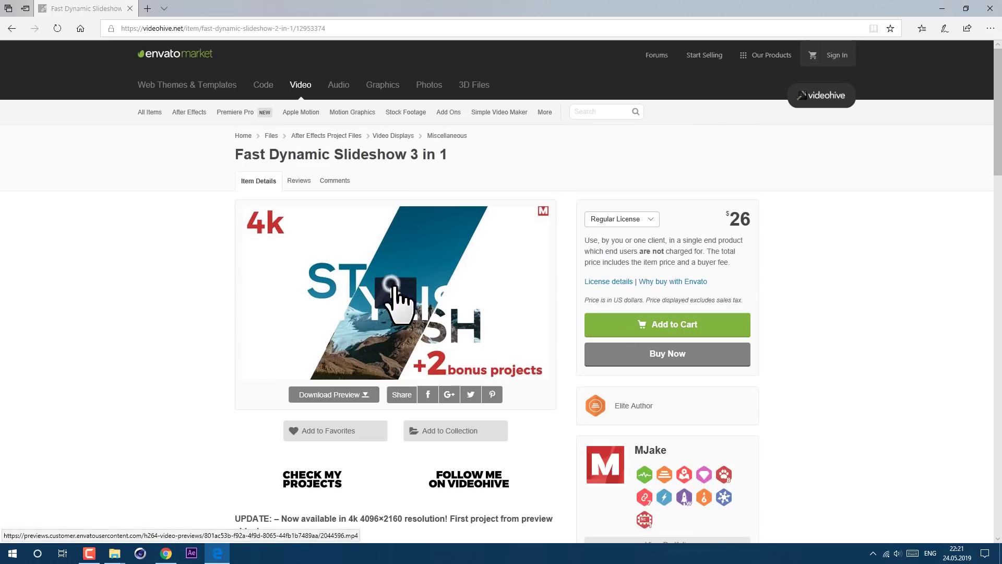
Play the VFX Bundle + Logo preview, skipping to the portal scene near 0:45
left_click(398, 298)
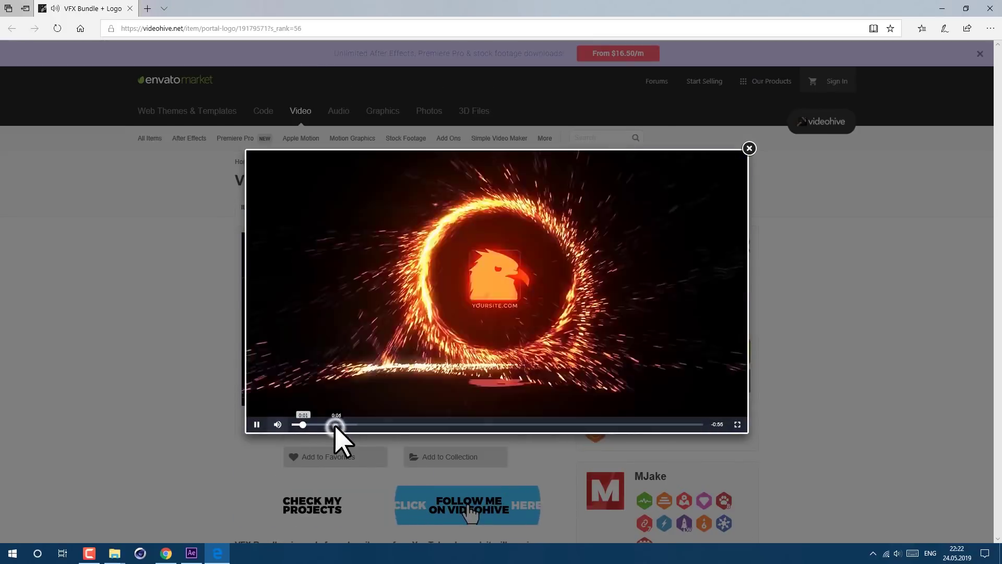
left_click_drag(332, 425, 563, 425)
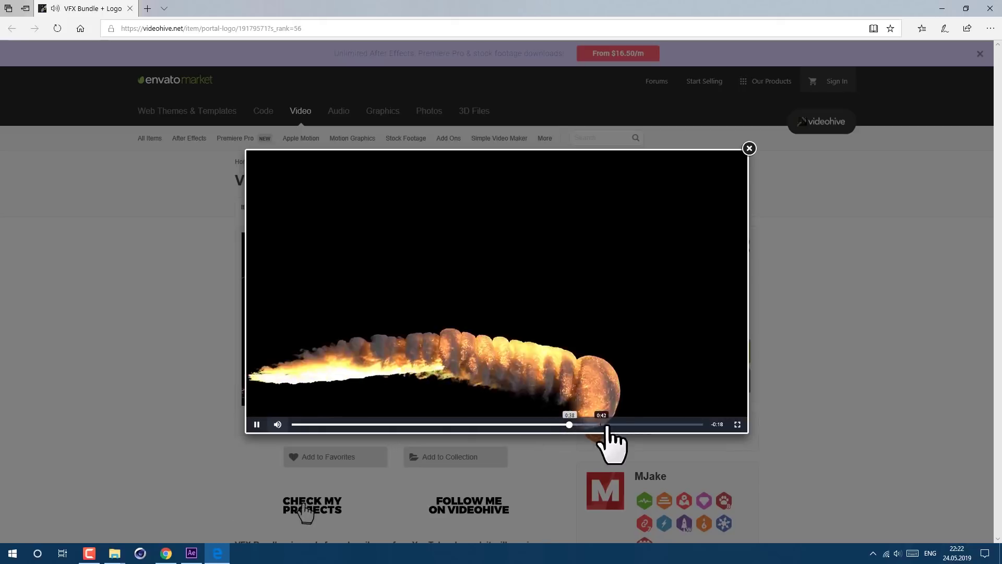
left_click(619, 426)
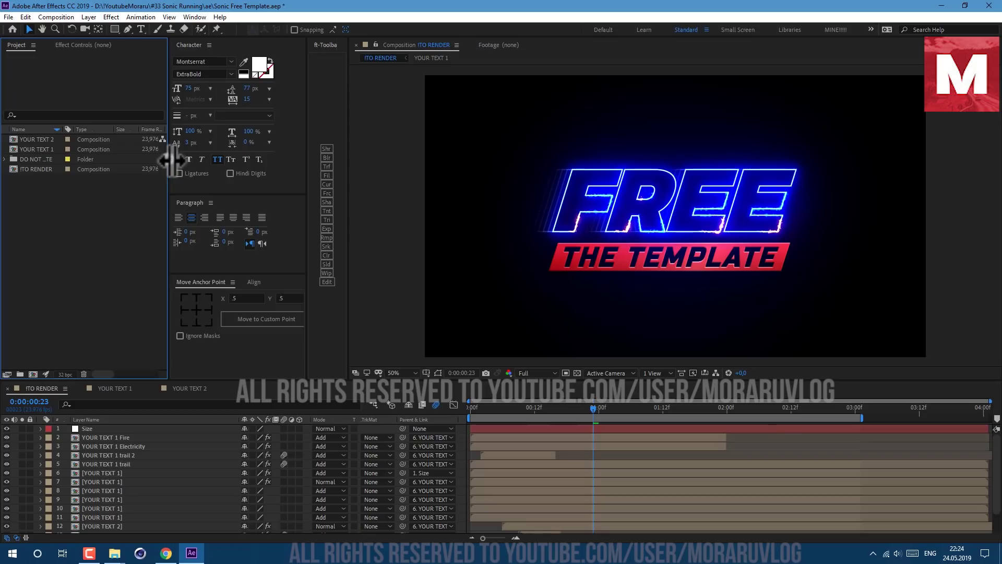
left_click_drag(172, 162, 192, 163)
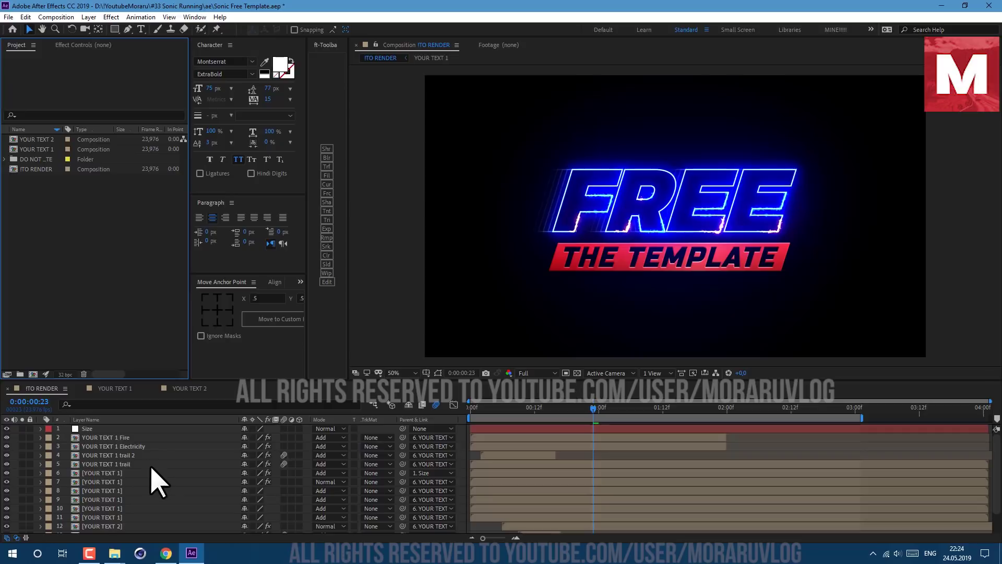
Change the YOUR TEXT 1 title from FREE to MINE
scroll(138, 474, "down", 1)
scroll(145, 500, "up", 1)
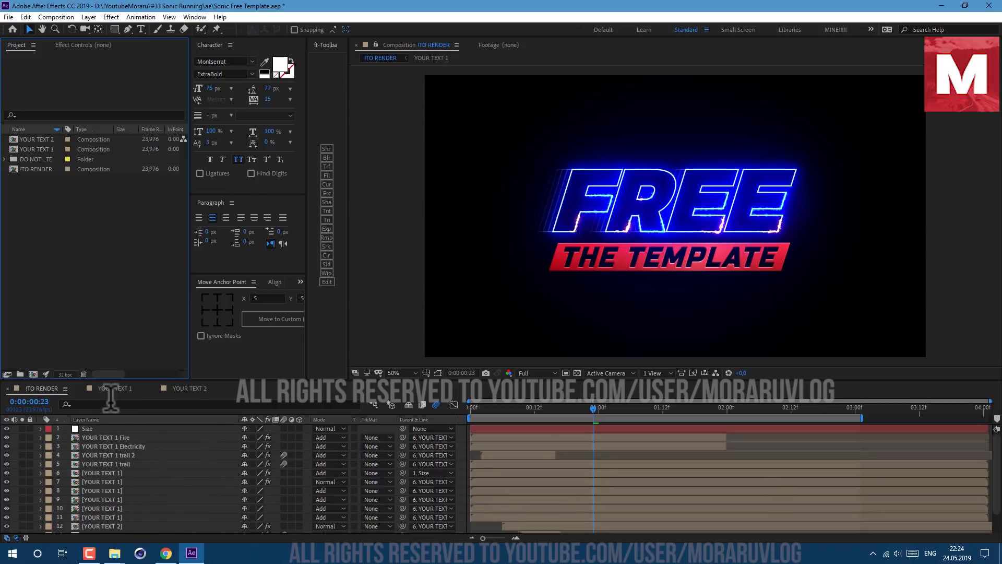
left_click(114, 388)
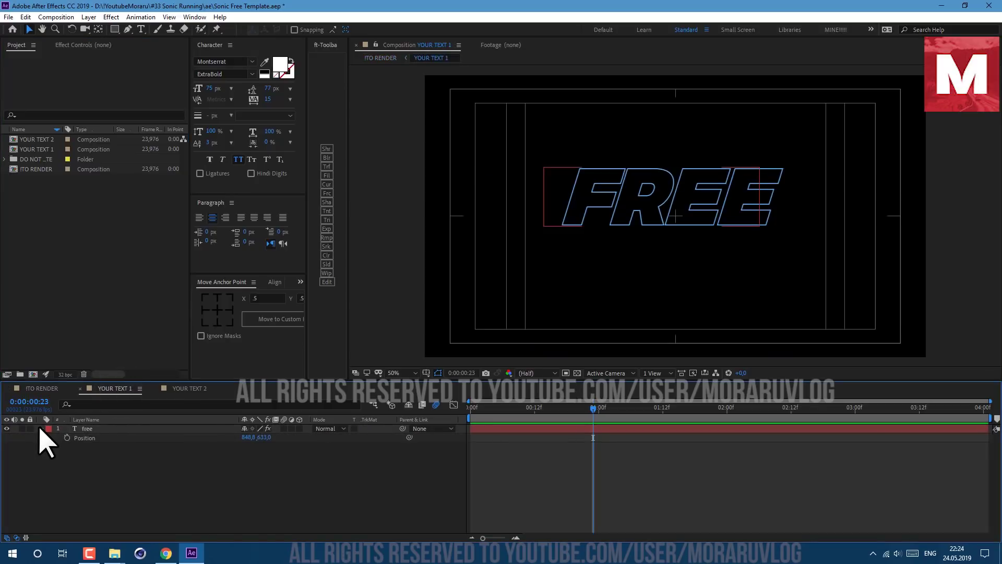
double_click(85, 436)
type("mine")
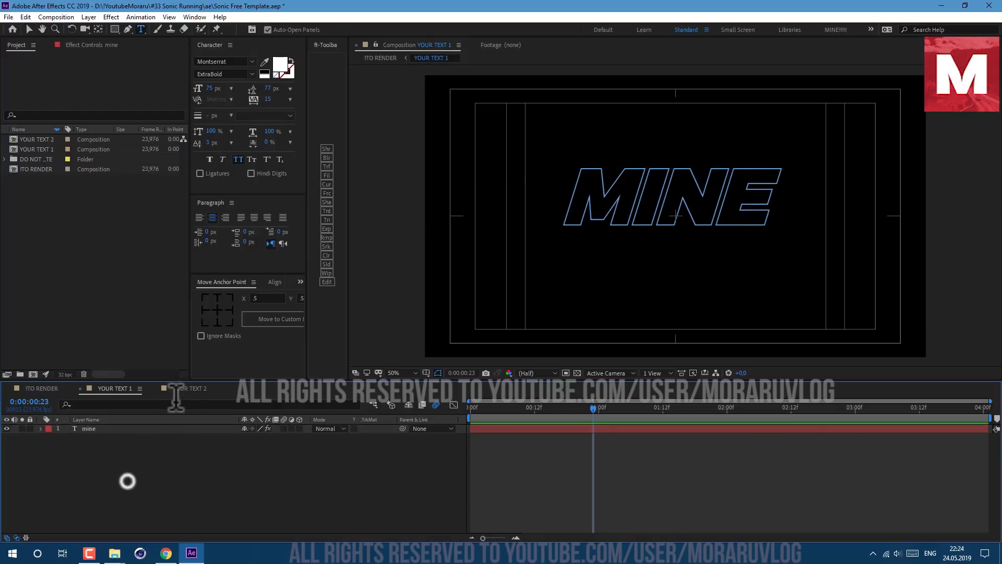
In YOUR TEXT 2, hide Shape Layer 1 as shy and retype THE TEMPLATE as COOL INTRO
left_click(188, 388)
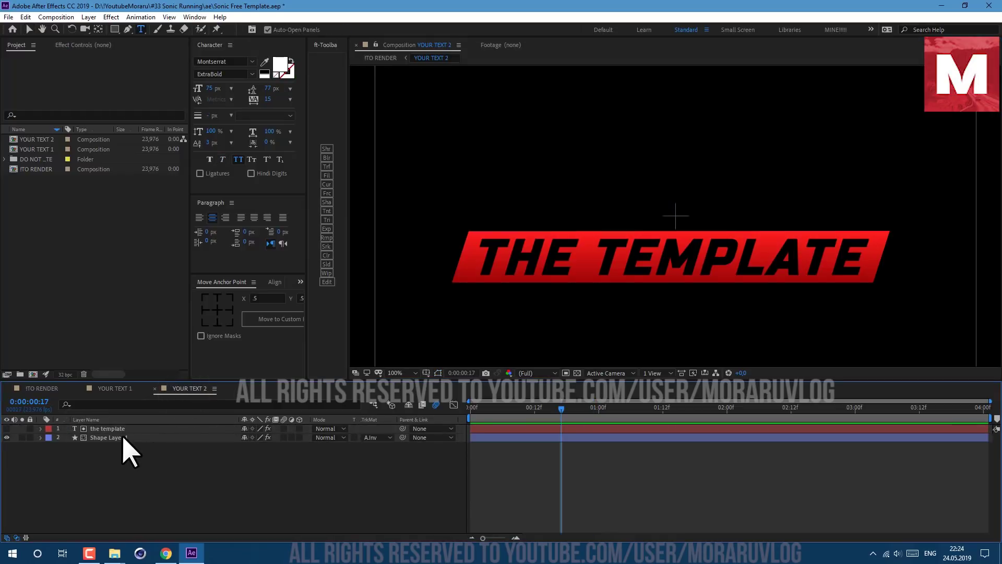
left_click(122, 430)
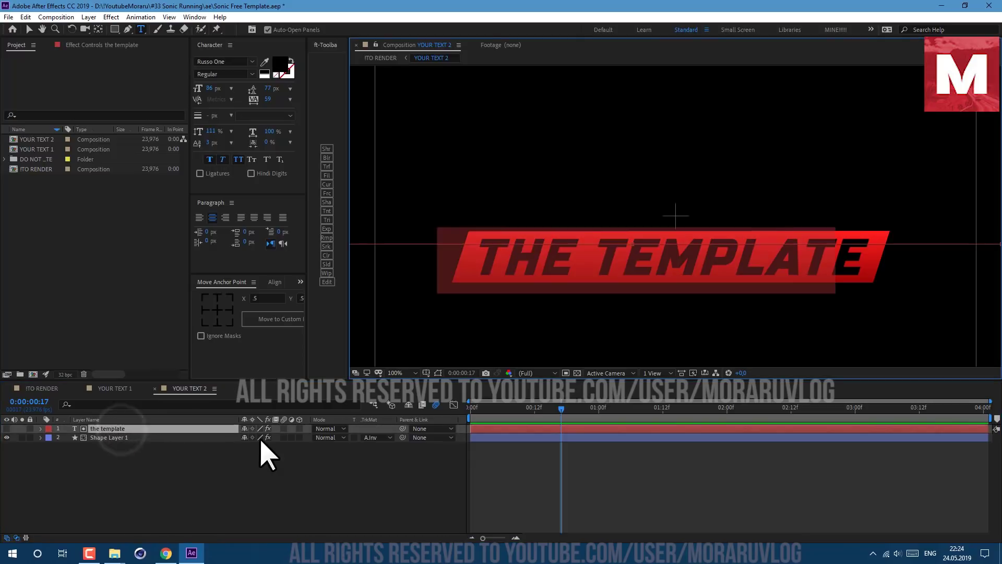
left_click(244, 437)
left_click(408, 405)
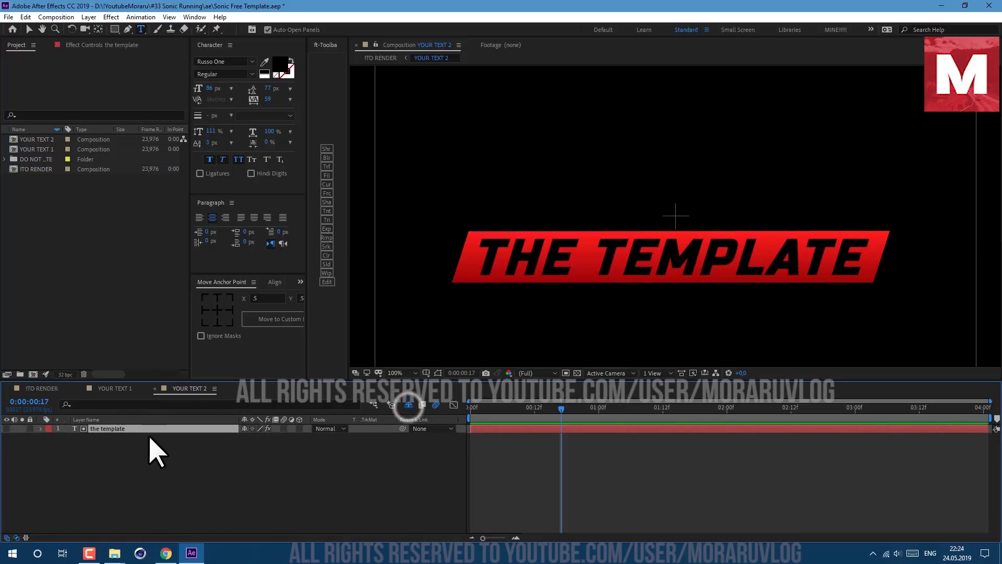
double_click(154, 429)
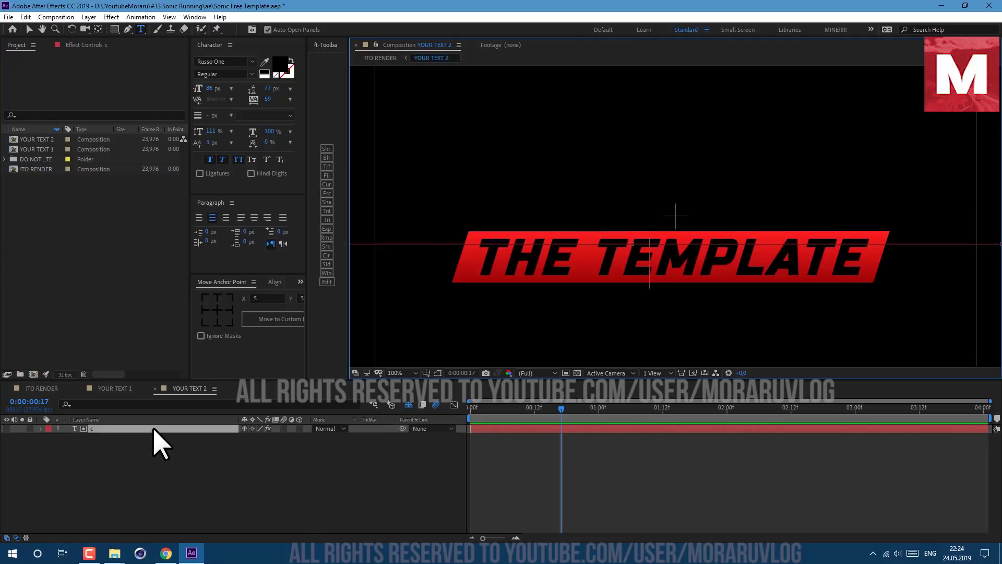
type("cool intro")
Preview the ITO RENDER composition, then show the YouTube channel's video list
left_click(43, 389)
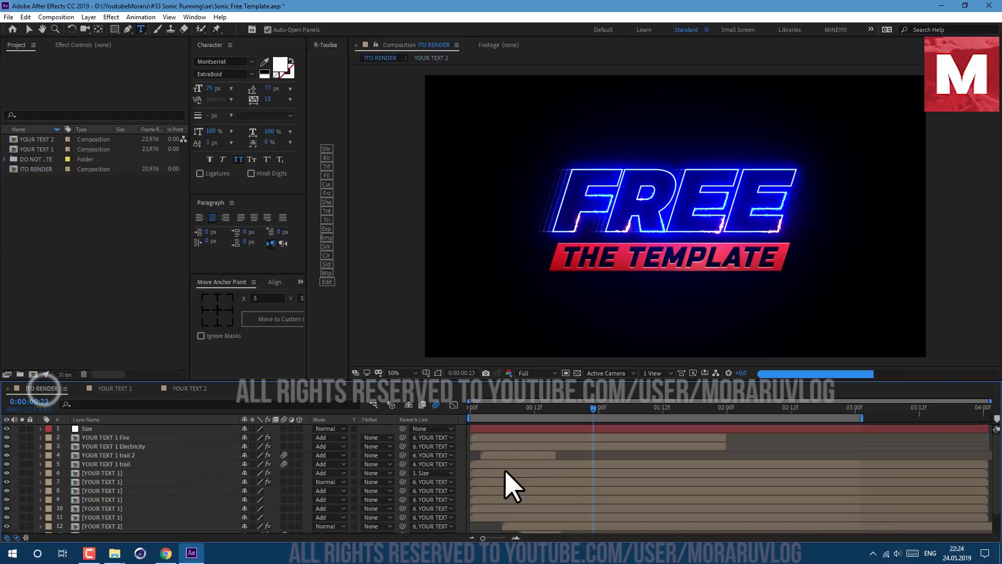
key("space")
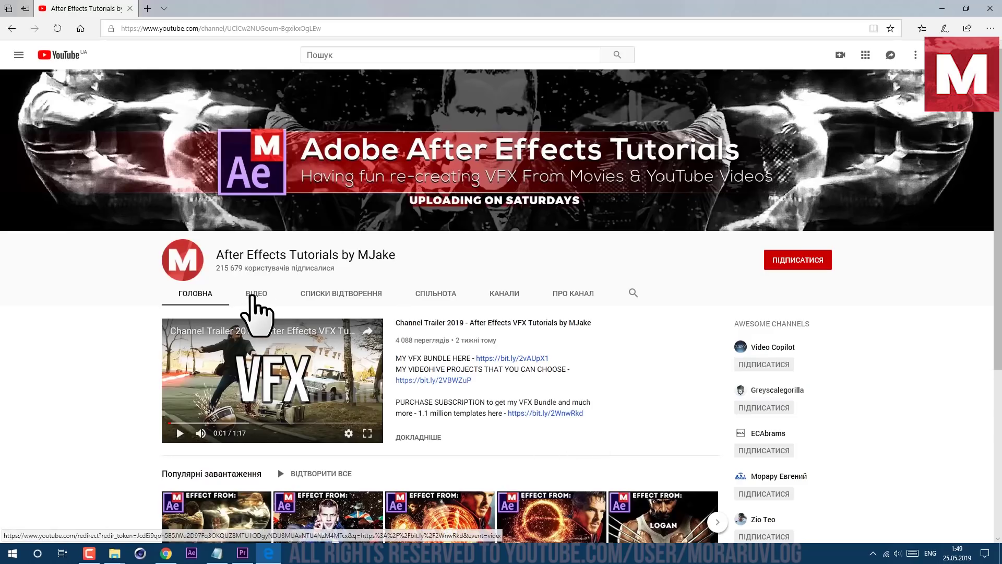
left_click(254, 293)
Open the Shield Effect video from the channel and pause it
scroll(116, 293, "down", 6)
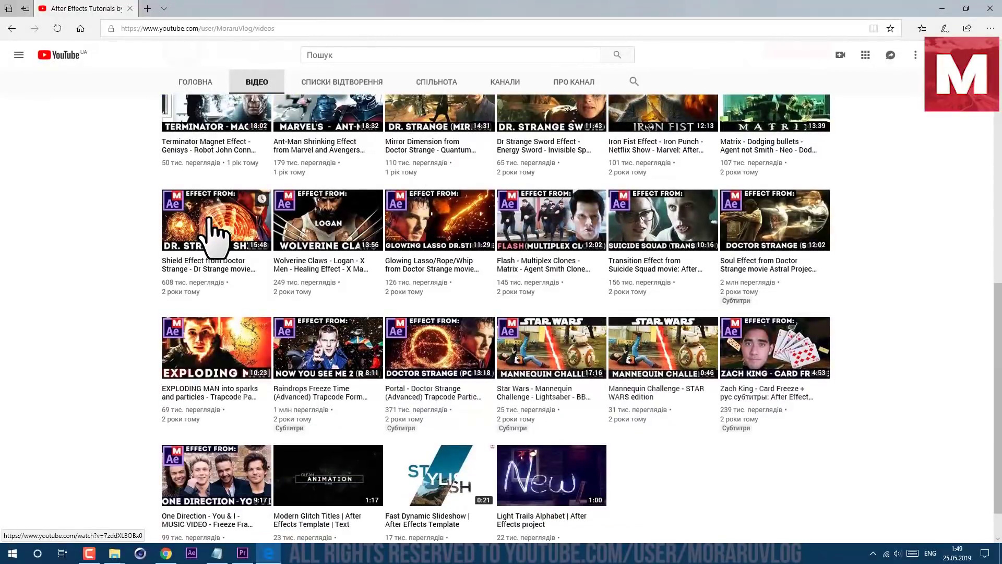
left_click(209, 219)
left_click(67, 454)
Follow the description's Sonic Free After Effects Template link to its Google Drive download page
scroll(32, 443, "down", 4)
left_click(54, 373)
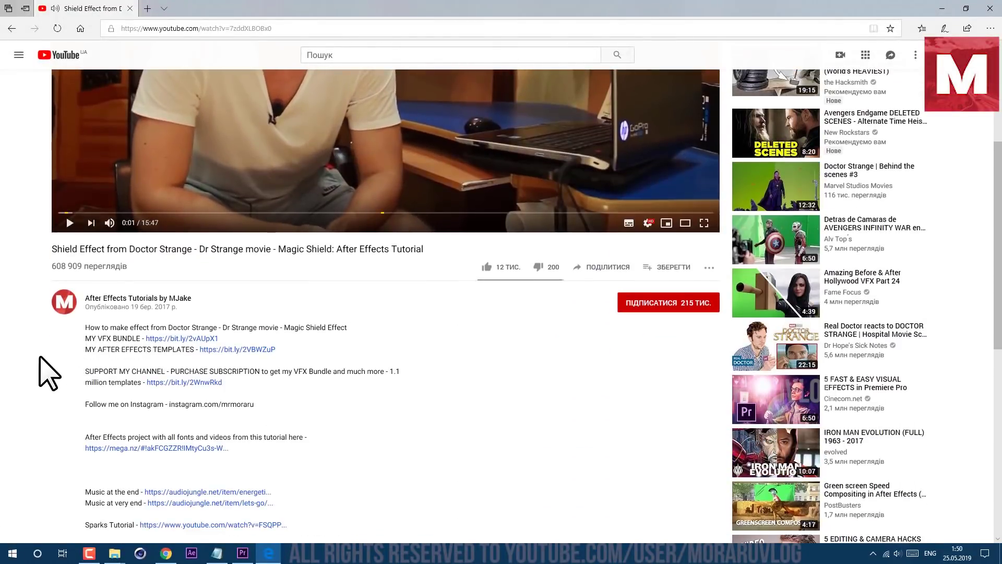
scroll(45, 371, "down", 4)
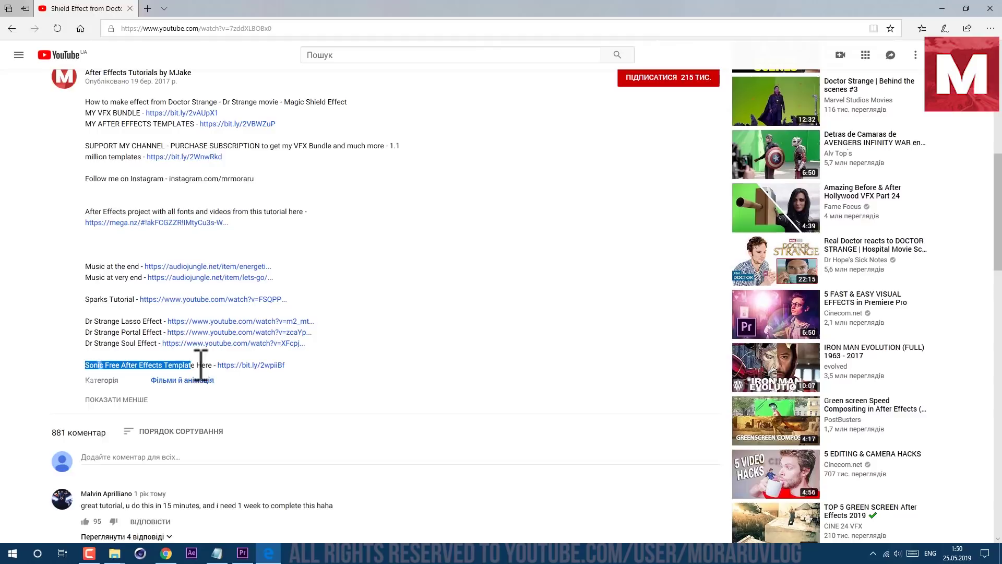
left_click(265, 365)
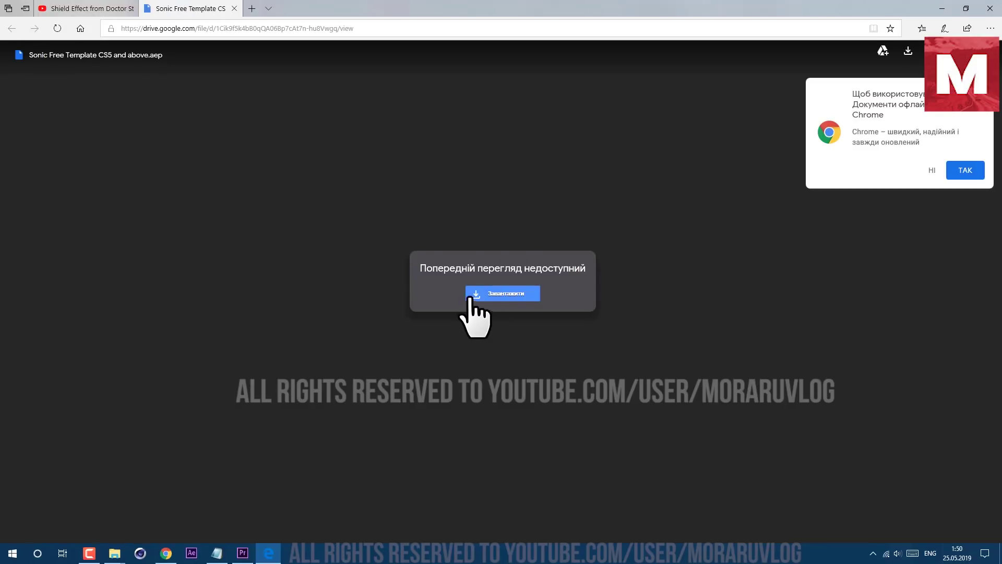